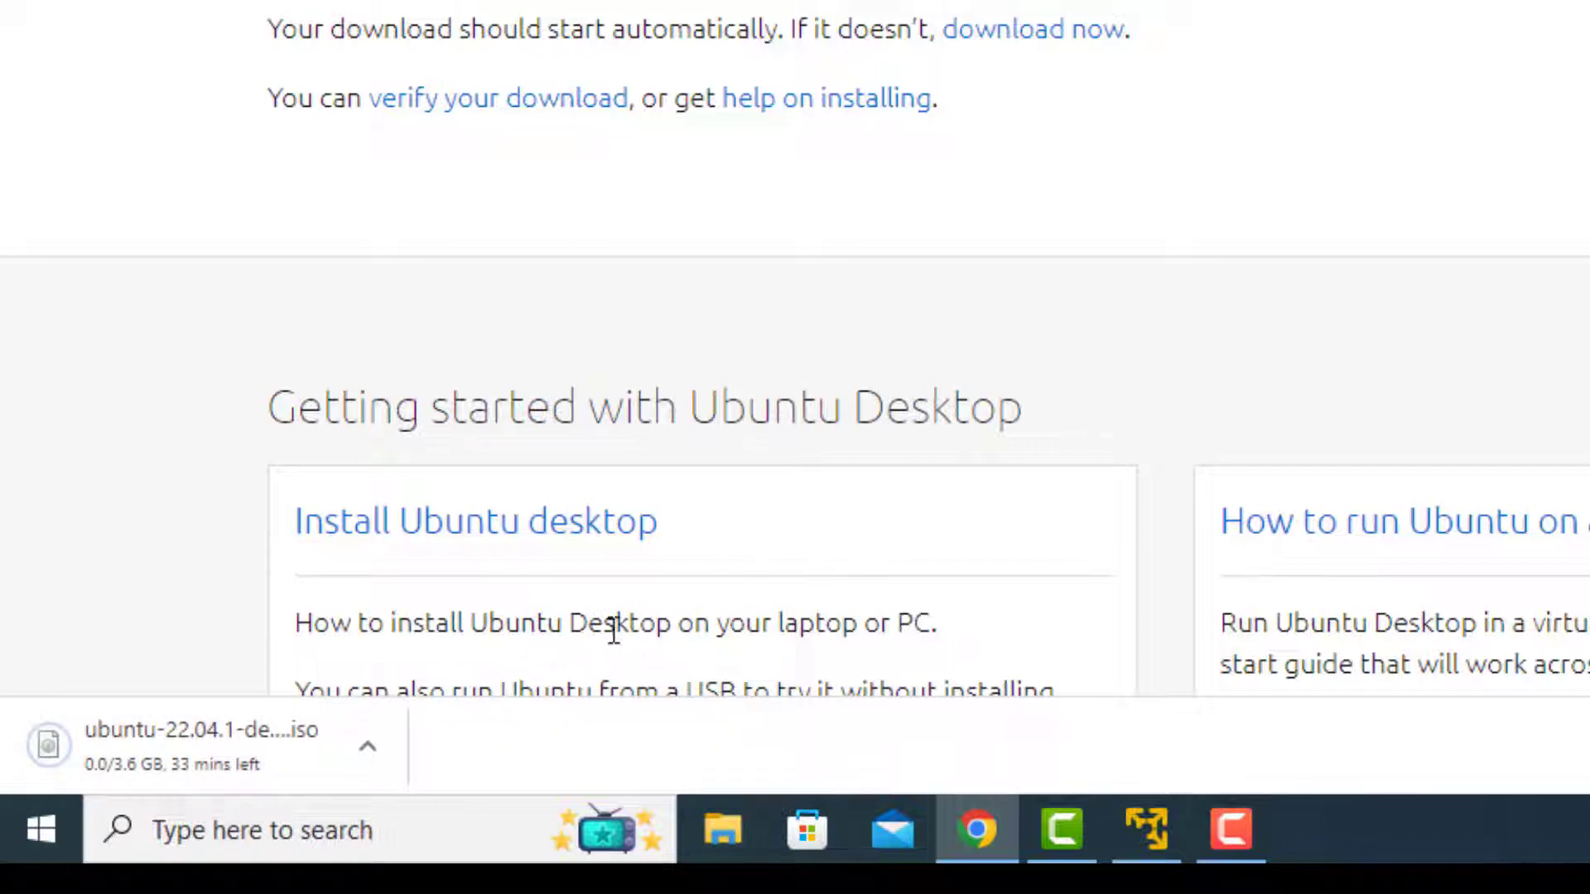
Step: Switch to VMware Workstation 16 Player and start creating a new virtual machine
{"action": "scroll", "coordinate": [831, 530], "scroll_direction": "down", "scroll_amount": 4}
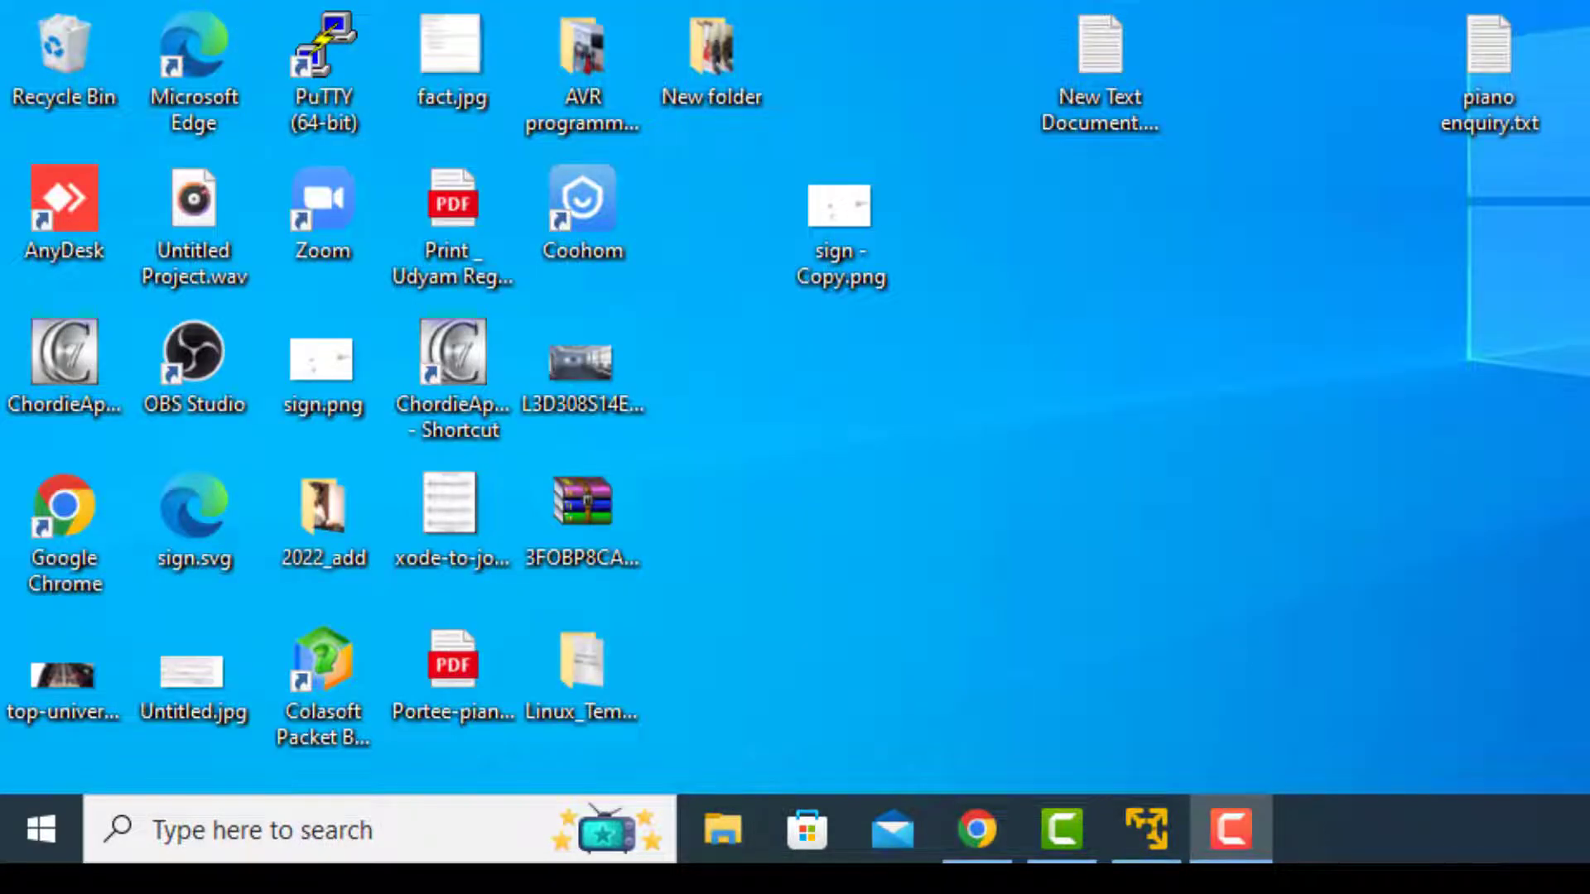
{"action": "left_click", "coordinate": [195, 1]}
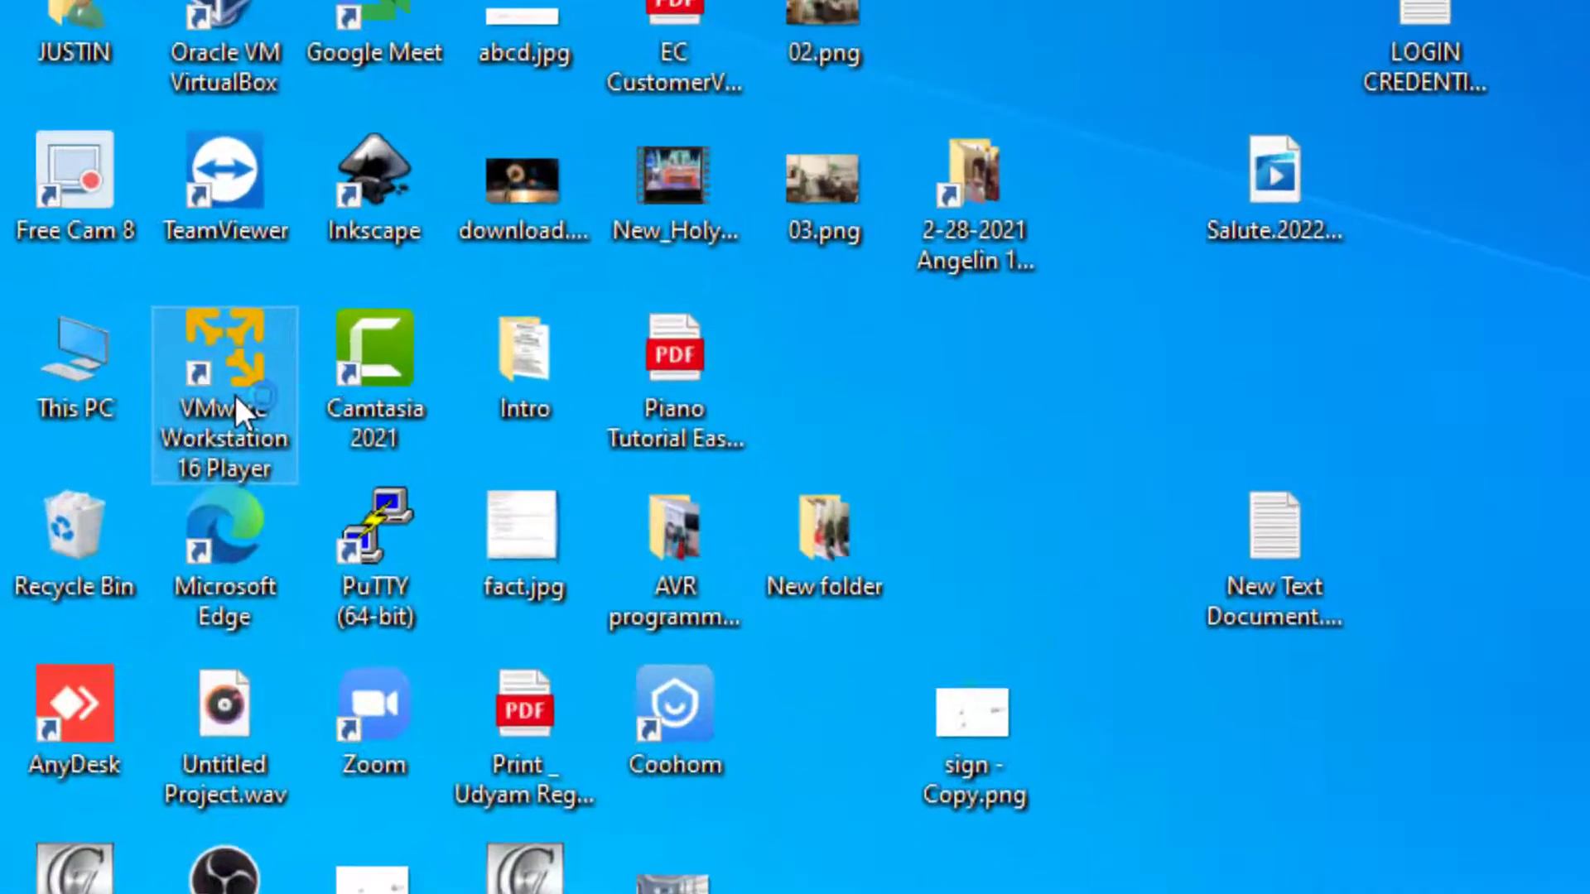
{"action": "double_click", "coordinate": [199, 3]}
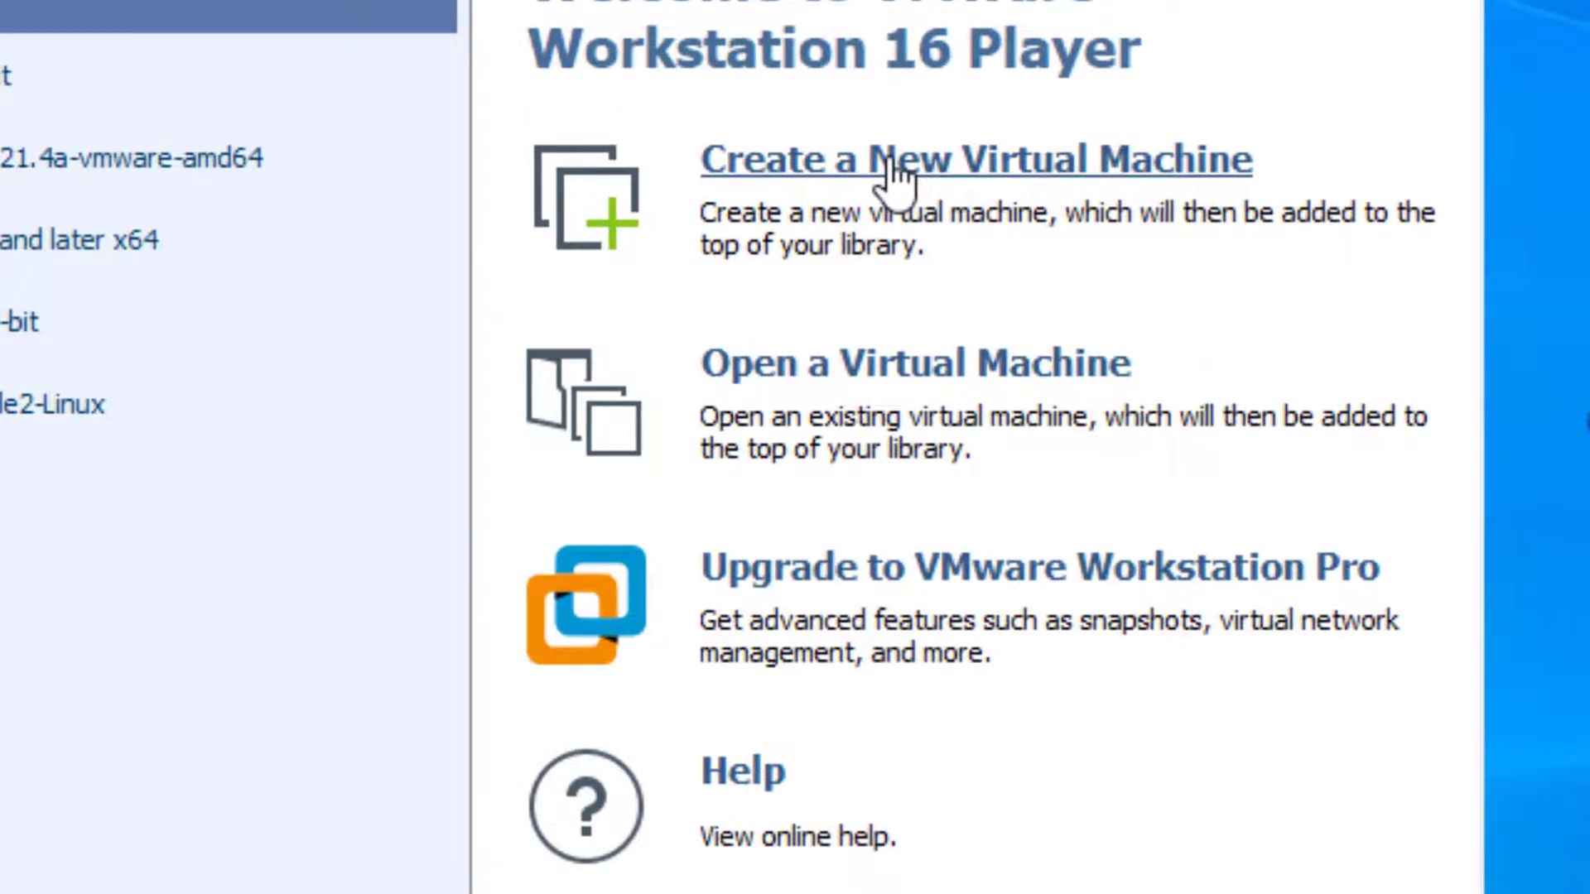
{"action": "left_click", "coordinate": [890, 166]}
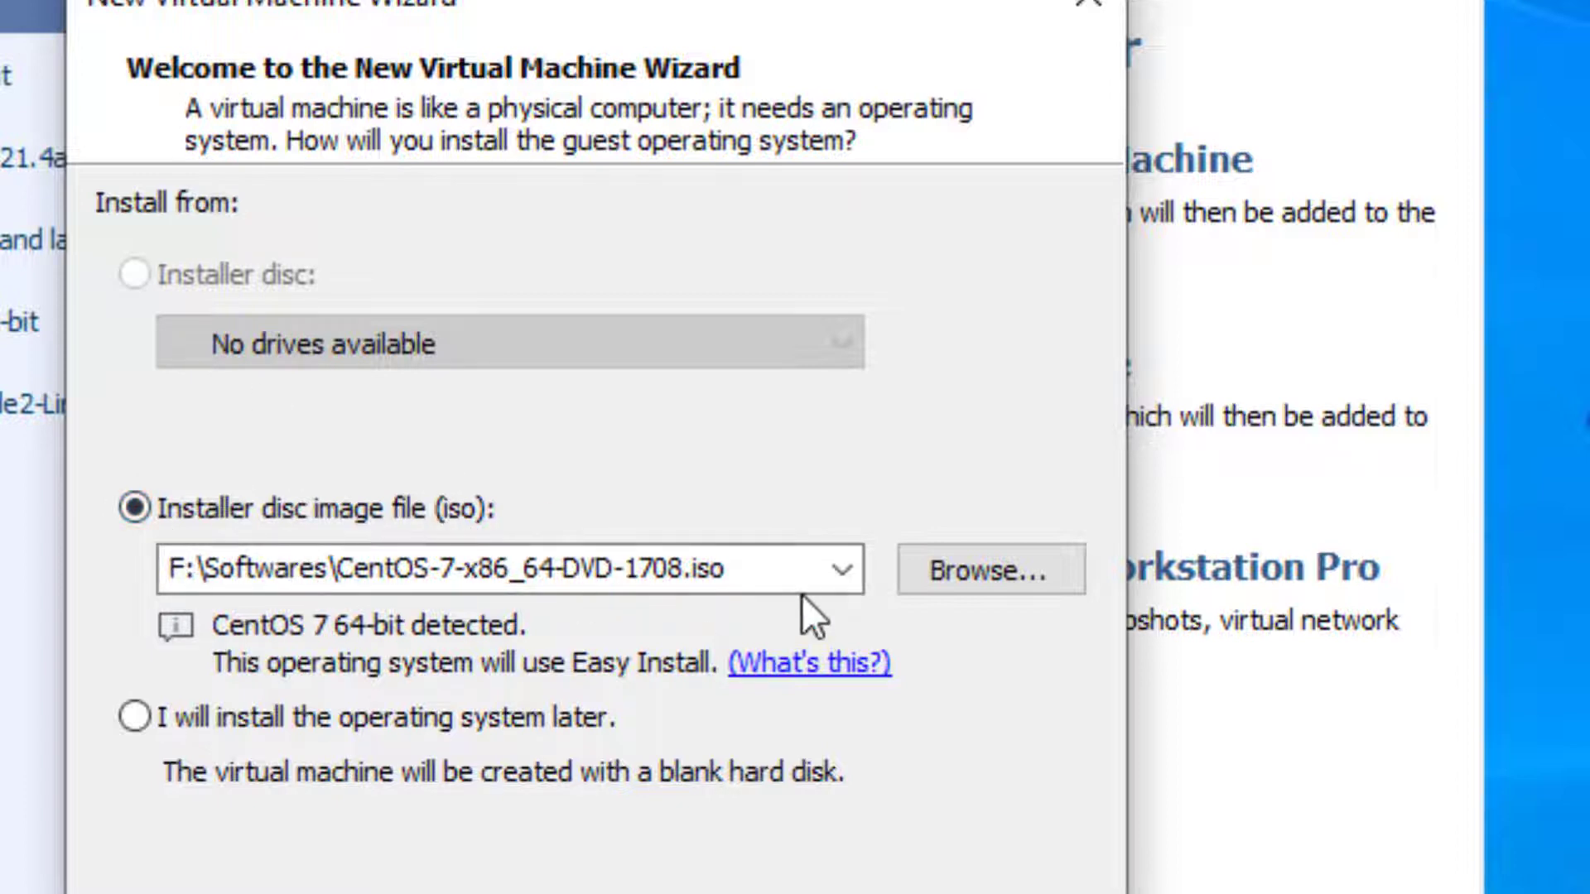
Step: Choose ubuntu-20.04.3-desktop-amd64.iso from the Downloads folder as the installer disc image
{"action": "left_click", "coordinate": [985, 568]}
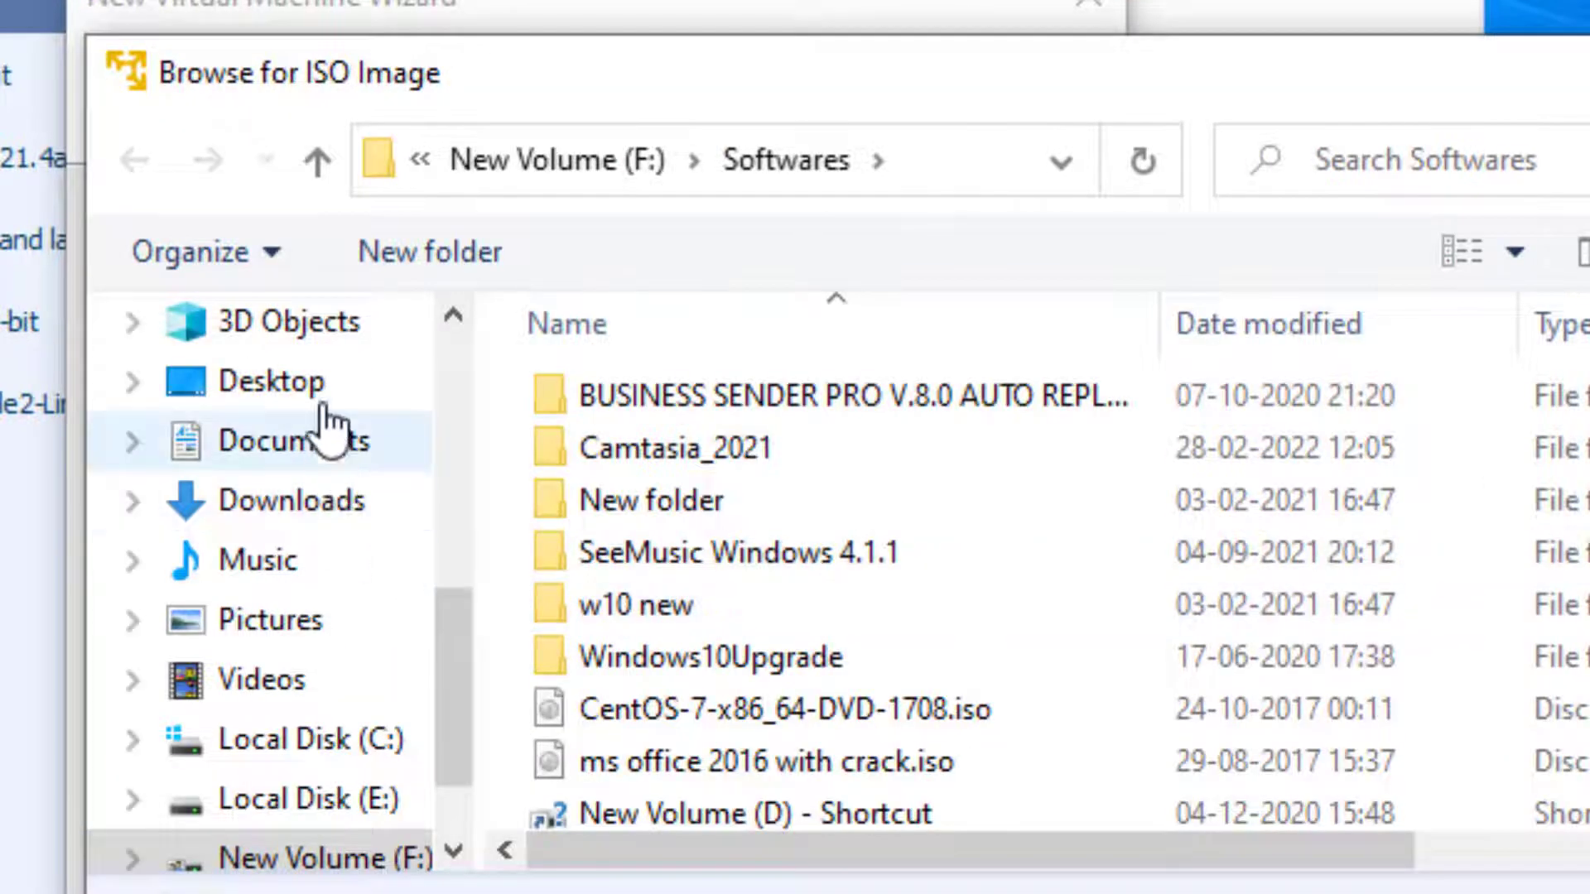
{"action": "left_click", "coordinate": [292, 500]}
{"action": "left_click", "coordinate": [1431, 749]}
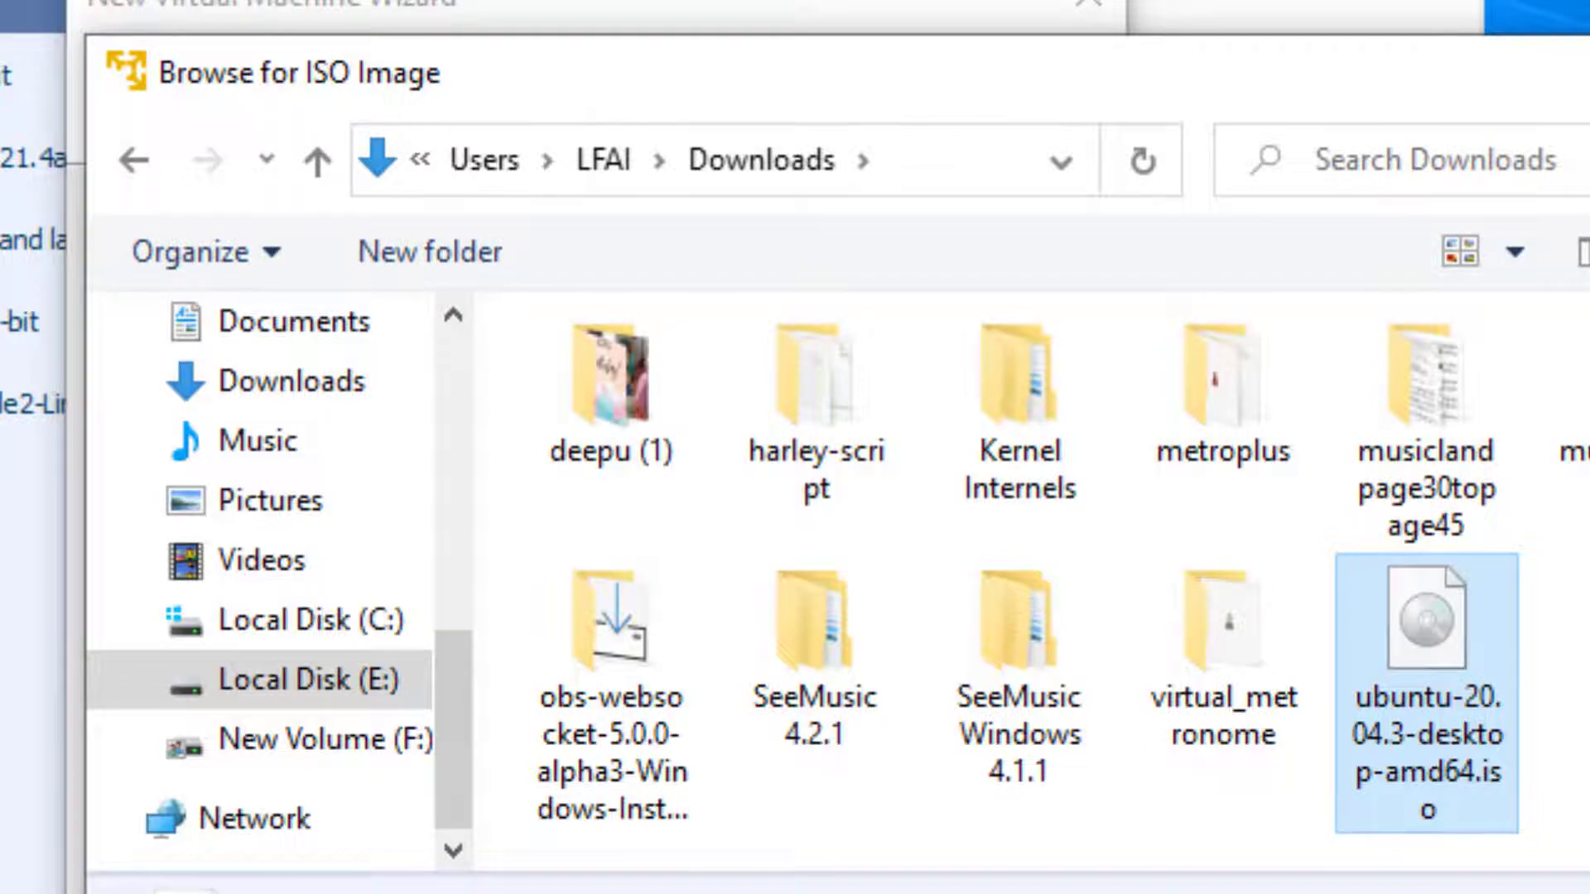
{"action": "key", "text": "Return"}
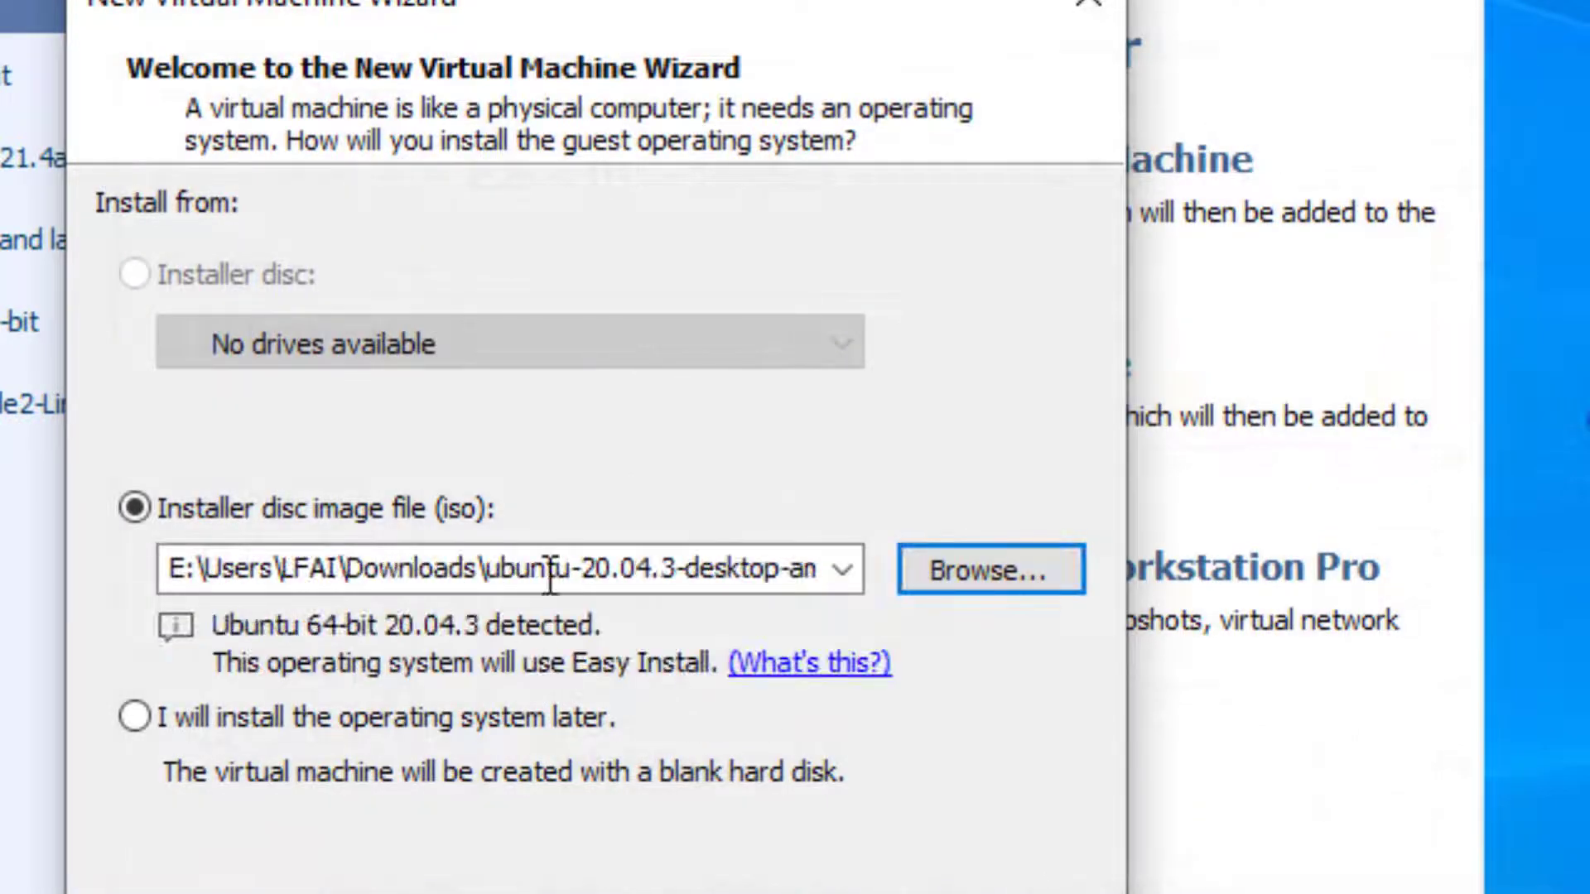
{"action": "double_click", "coordinate": [486, 570]}
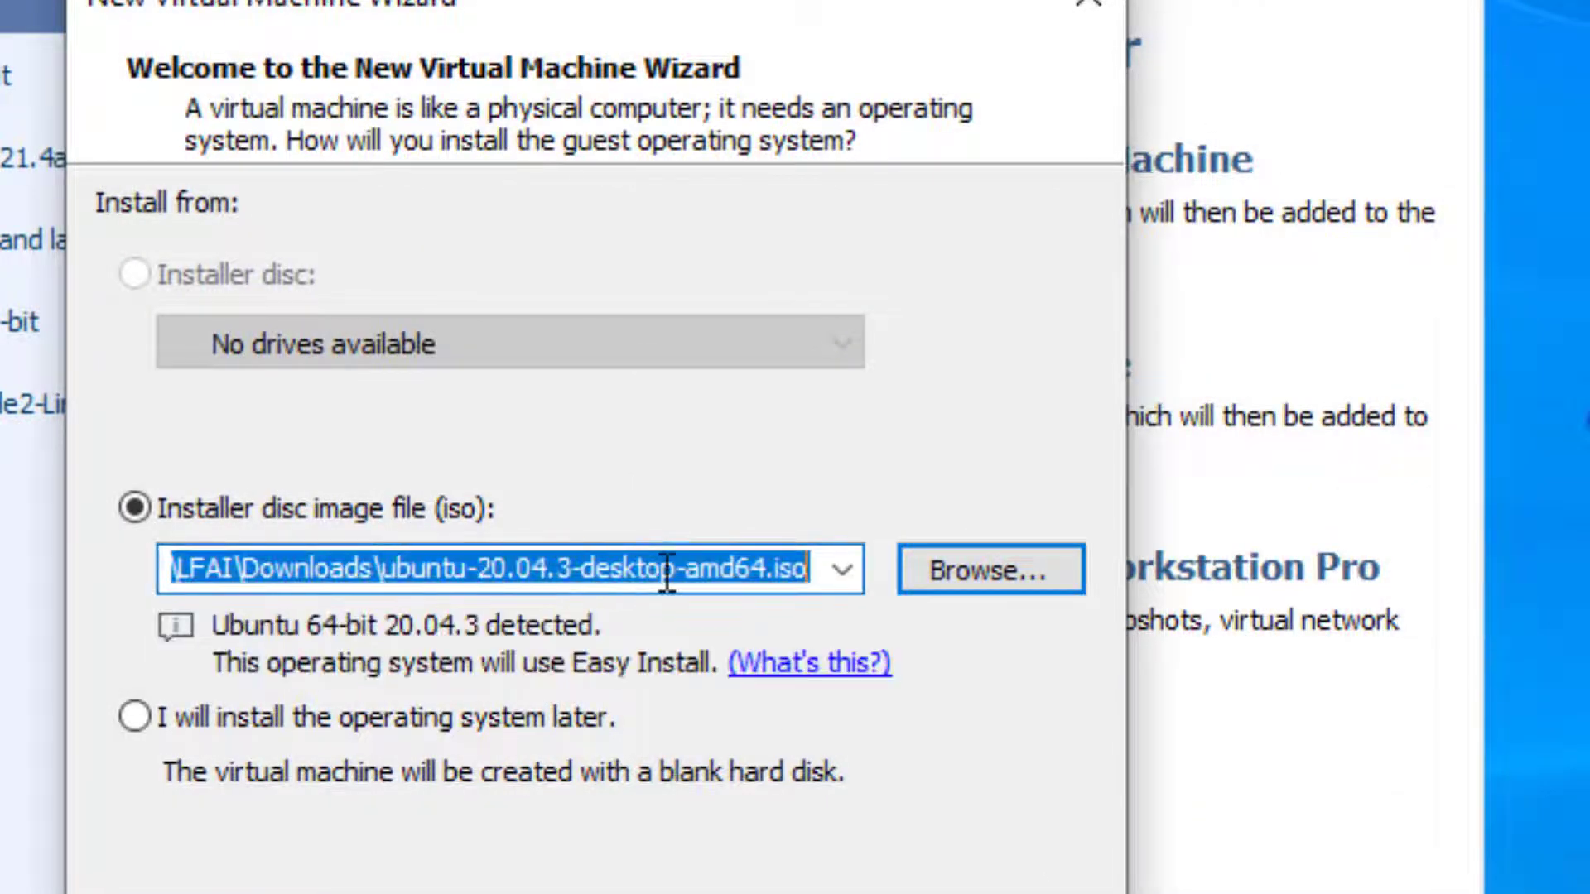
{"action": "left_click", "coordinate": [733, 571]}
{"action": "left_click_drag", "start_coordinate": [800, 569], "coordinate": [383, 571]}
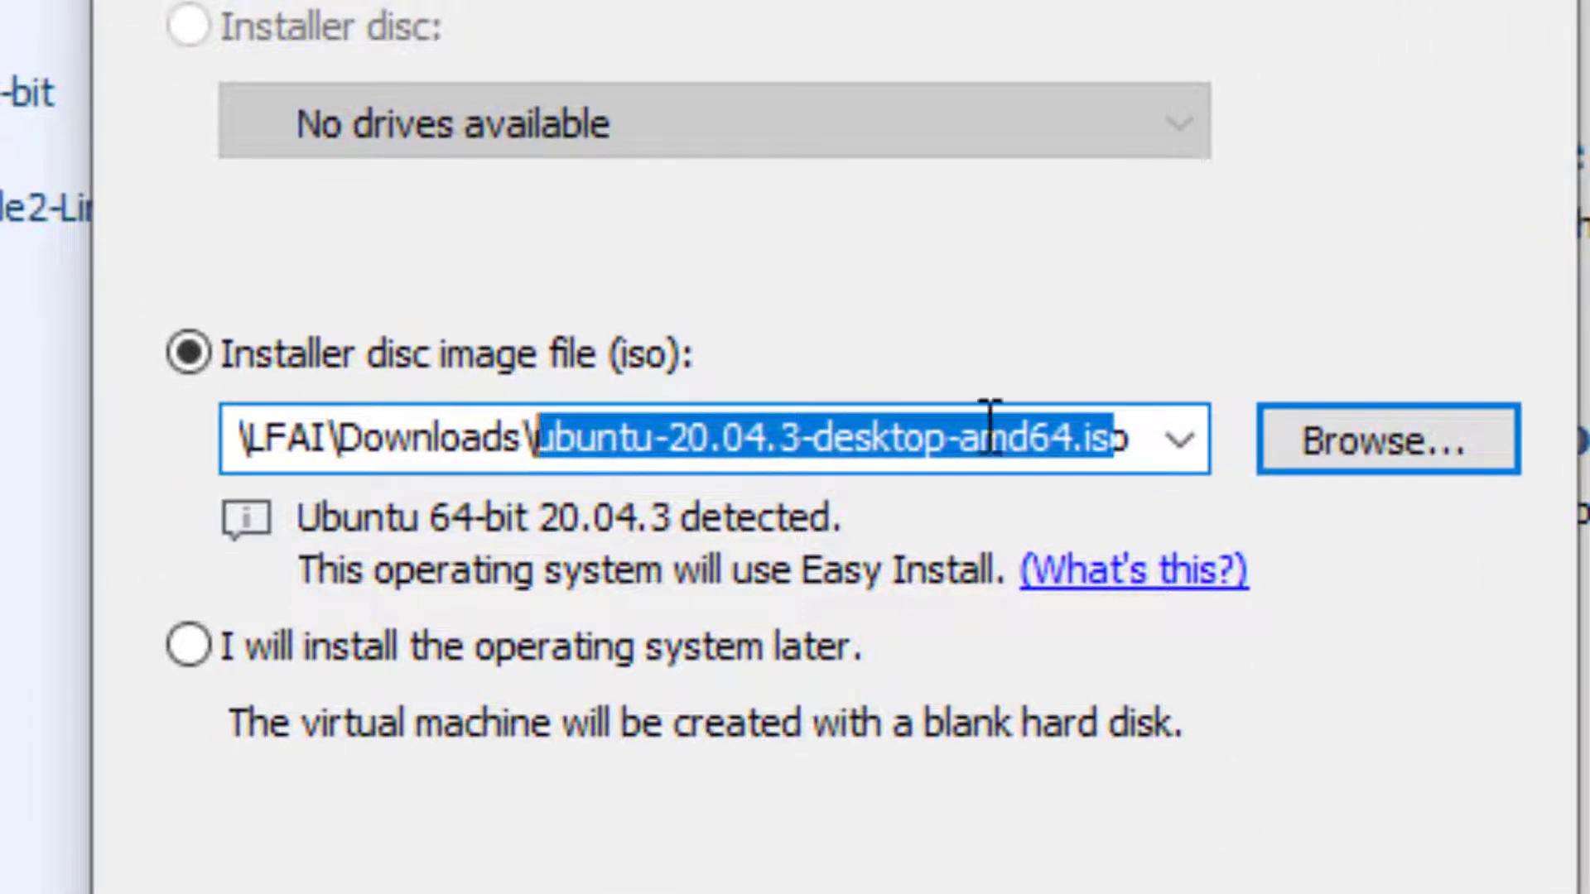
{"action": "left_click", "coordinate": [1121, 432]}
{"action": "left_click_drag", "start_coordinate": [1142, 432], "coordinate": [1091, 451]}
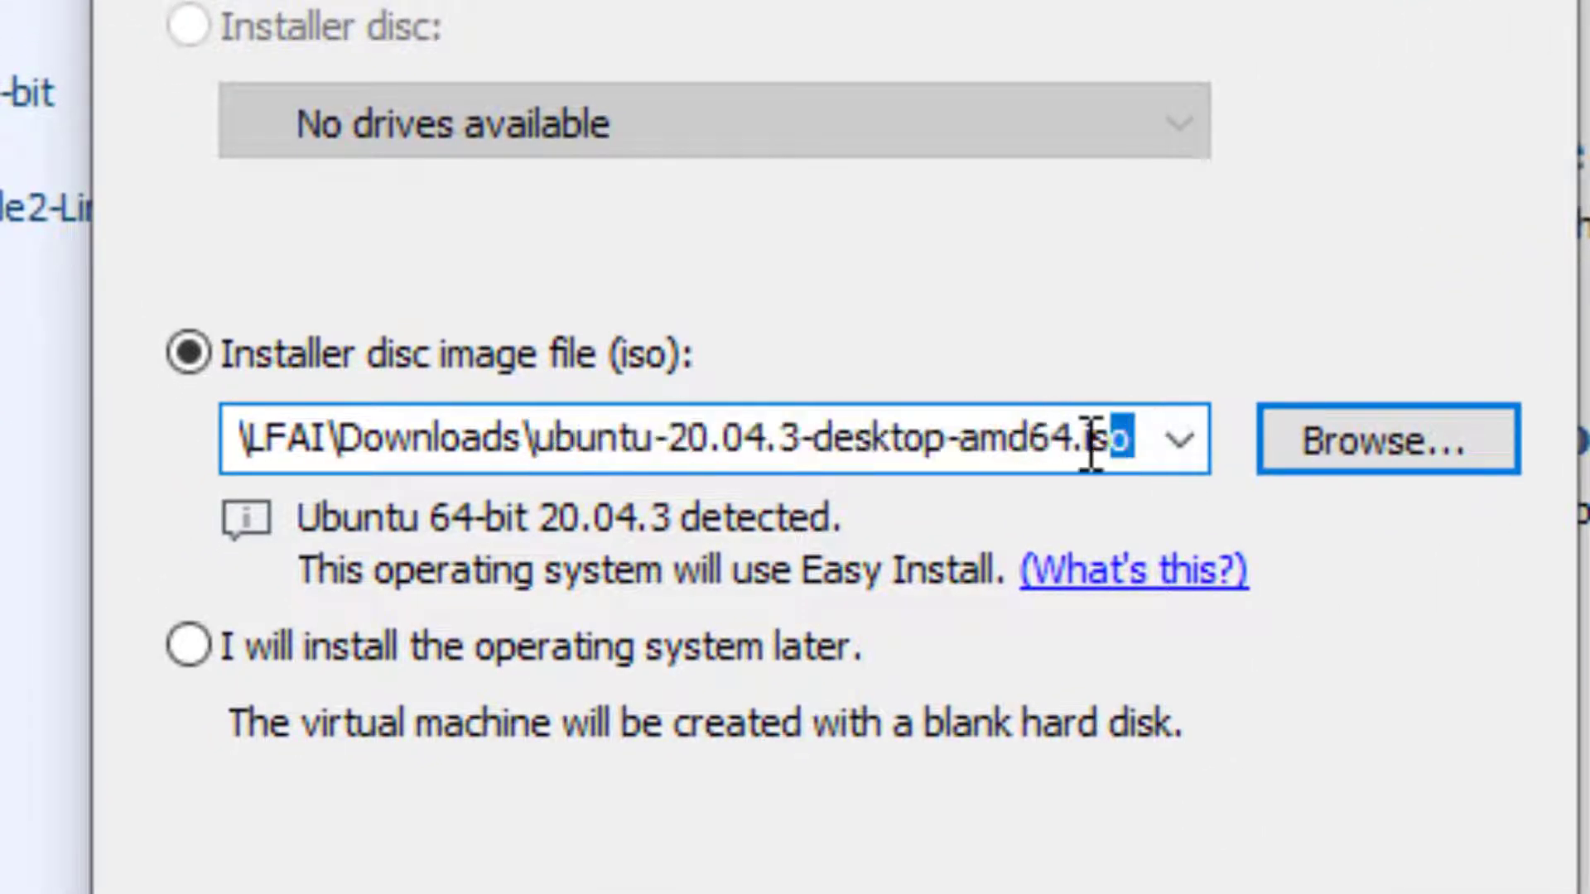
{"action": "double_click", "coordinate": [1091, 445]}
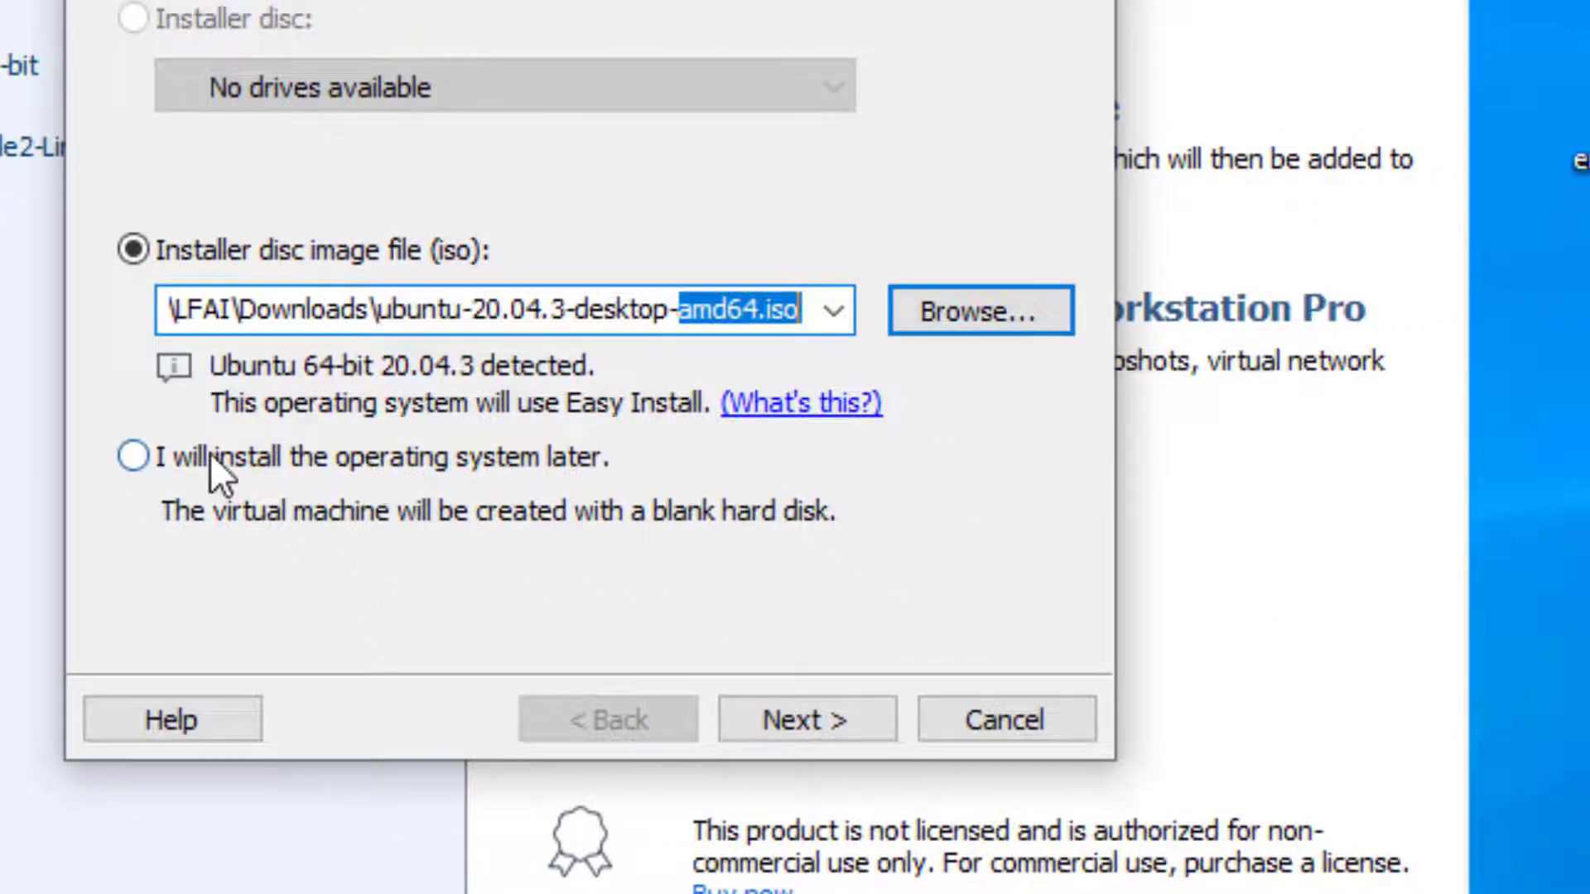
Step: Fill in the Easy Install information with full name mit, user name student, and the account password with its confirmation
{"action": "left_click", "coordinate": [850, 734]}
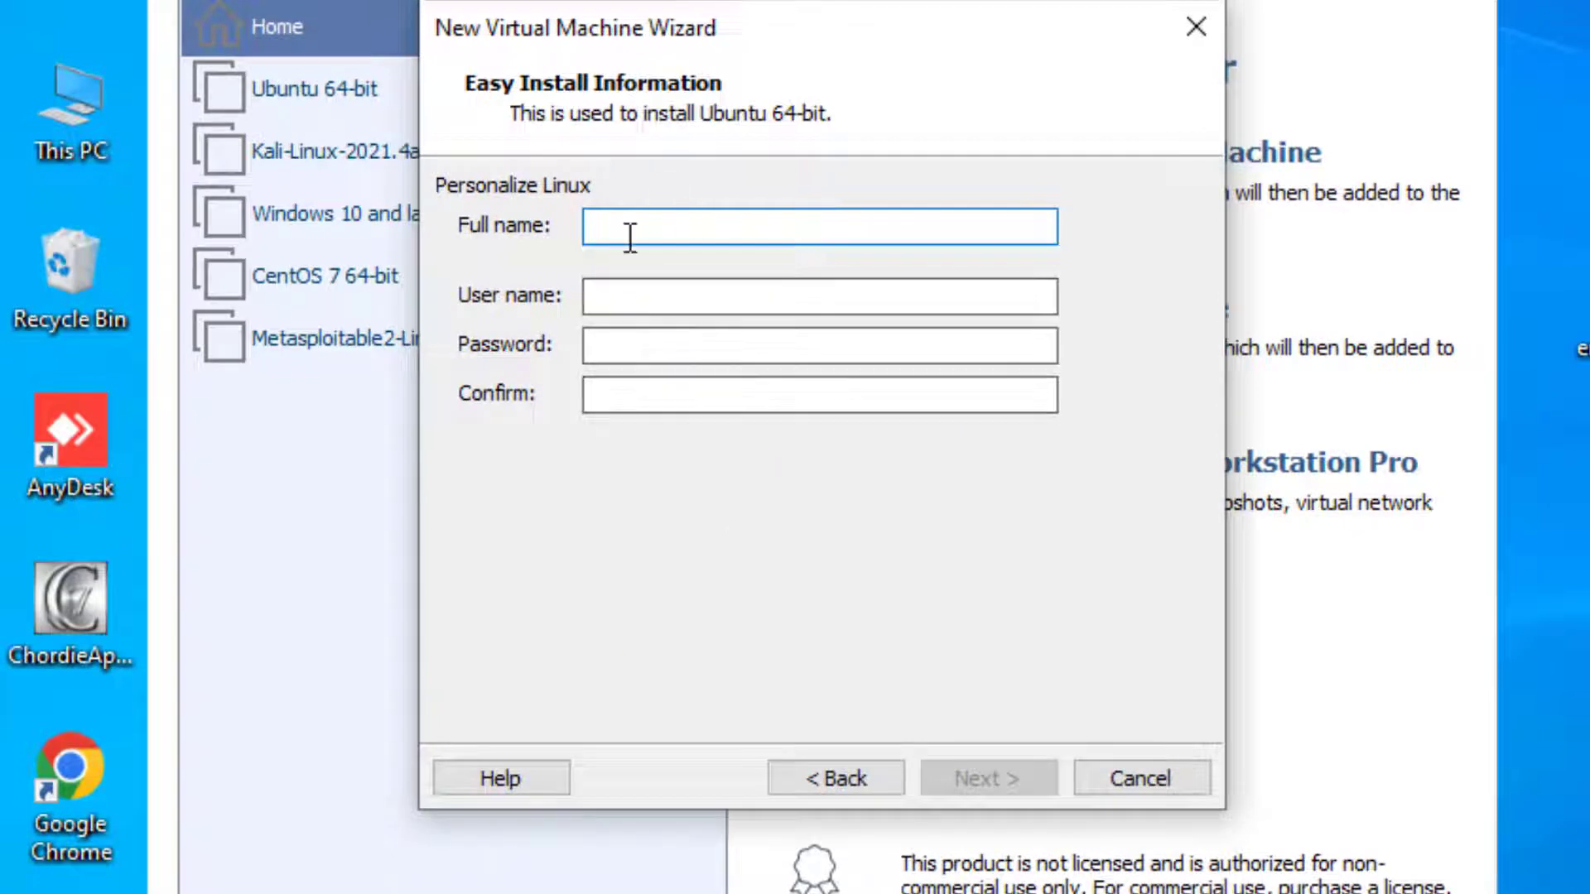
{"action": "type", "text": "student"}
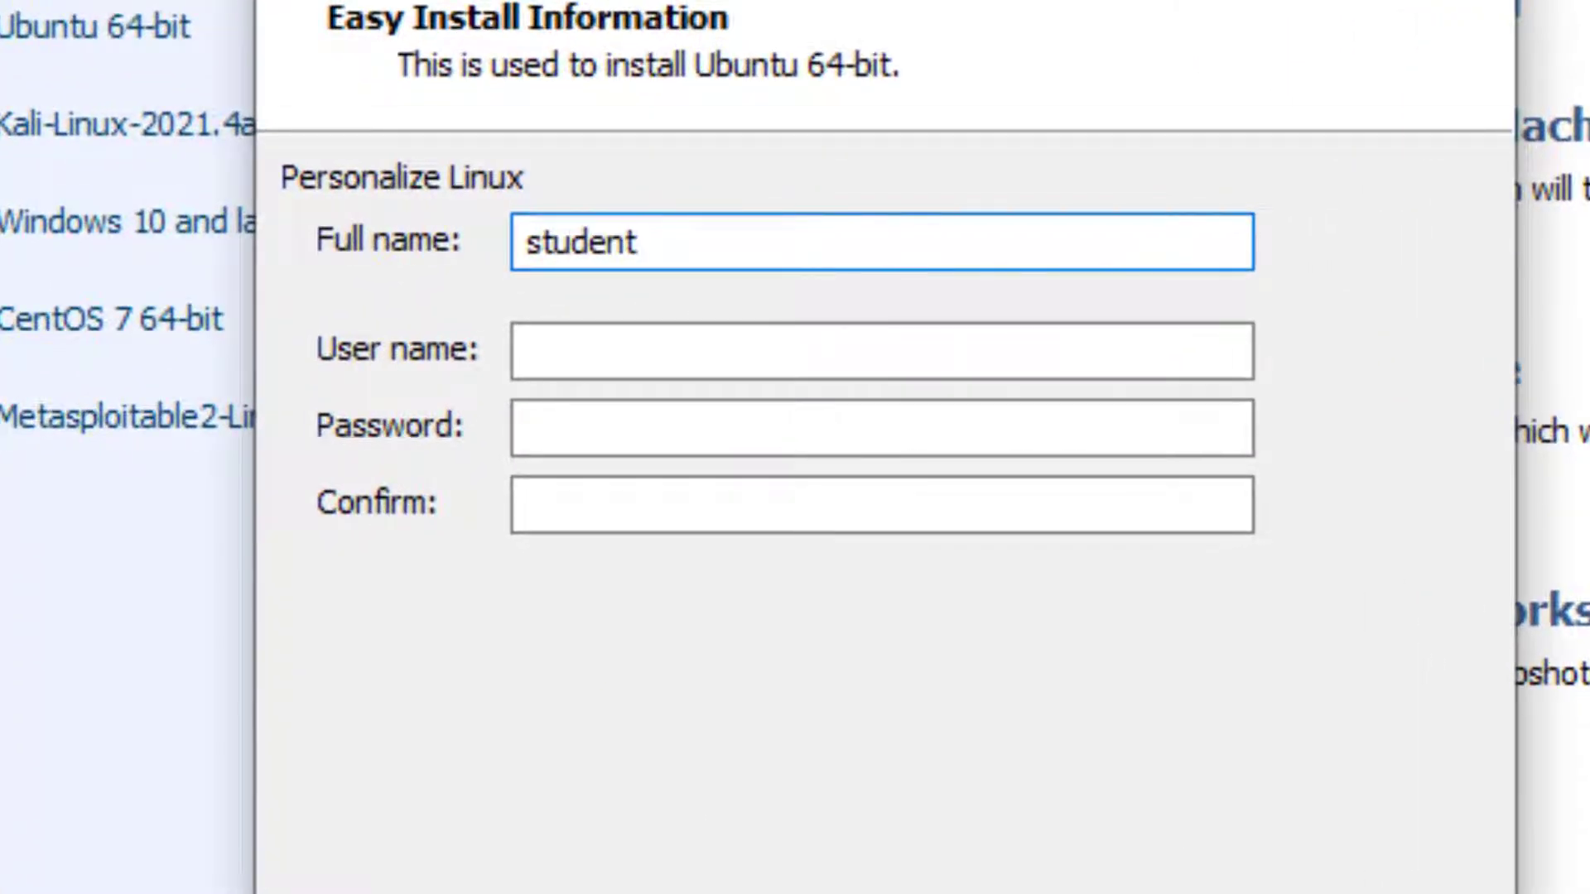
{"action": "left_click", "coordinate": [613, 362]}
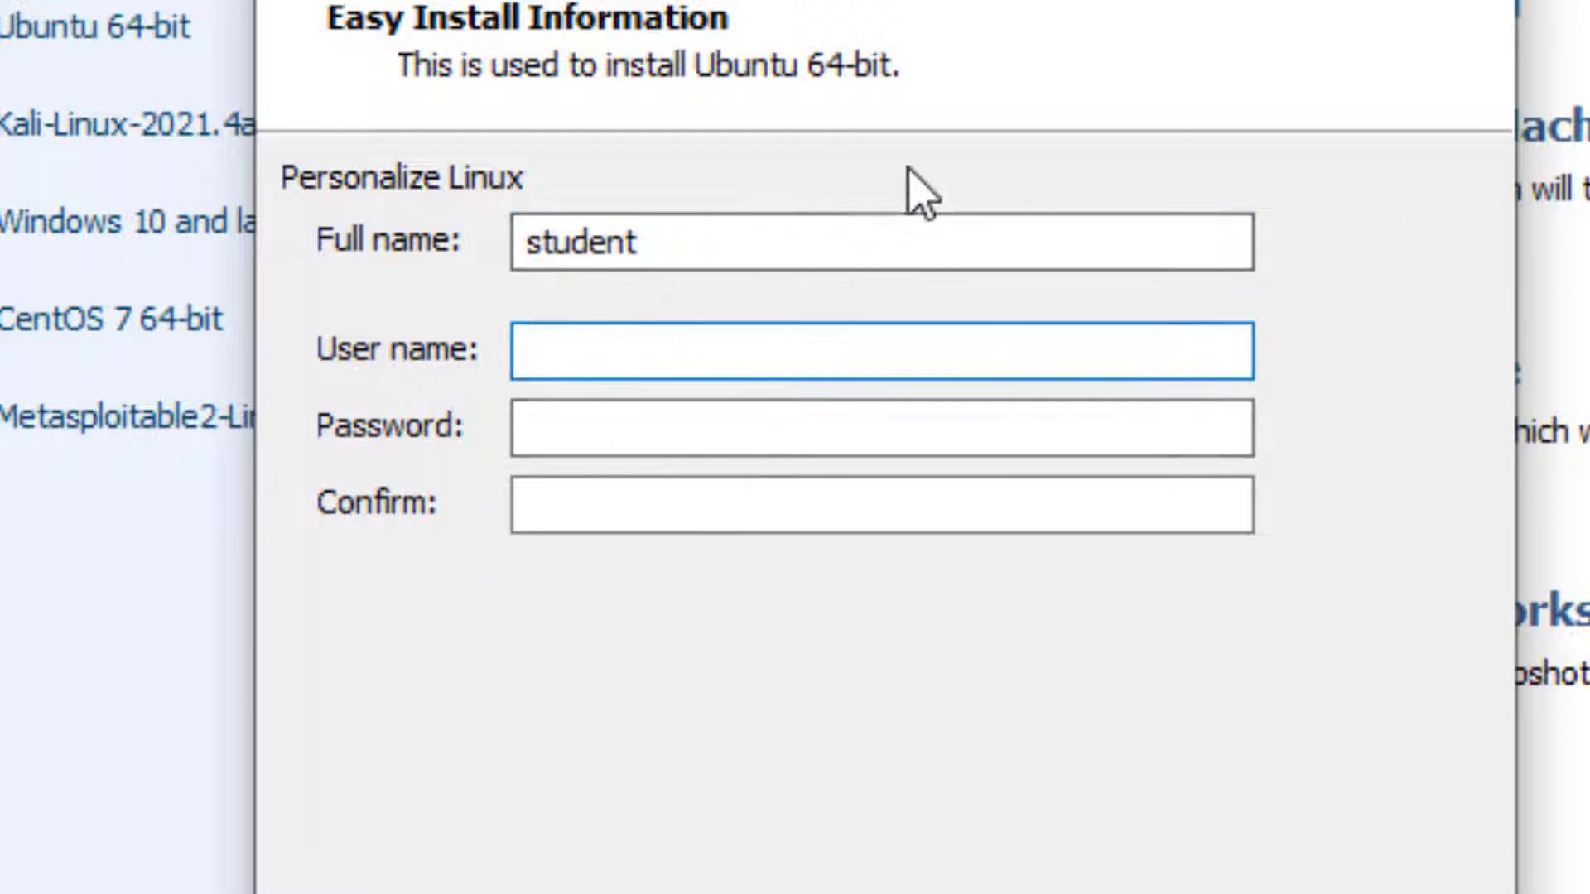
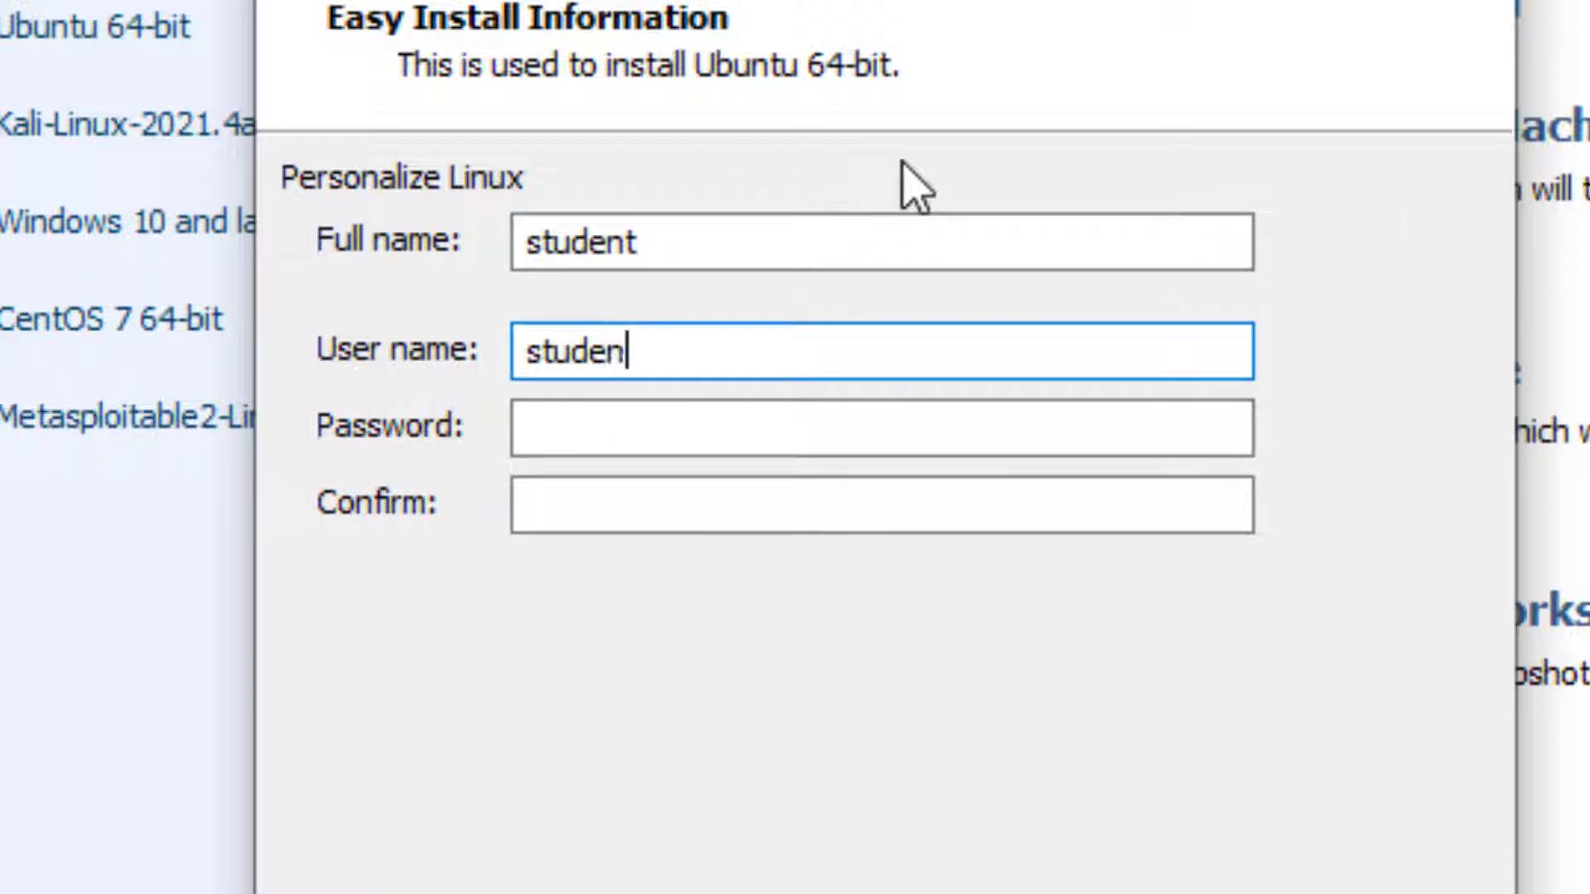
{"action": "key", "text": "Tab"}
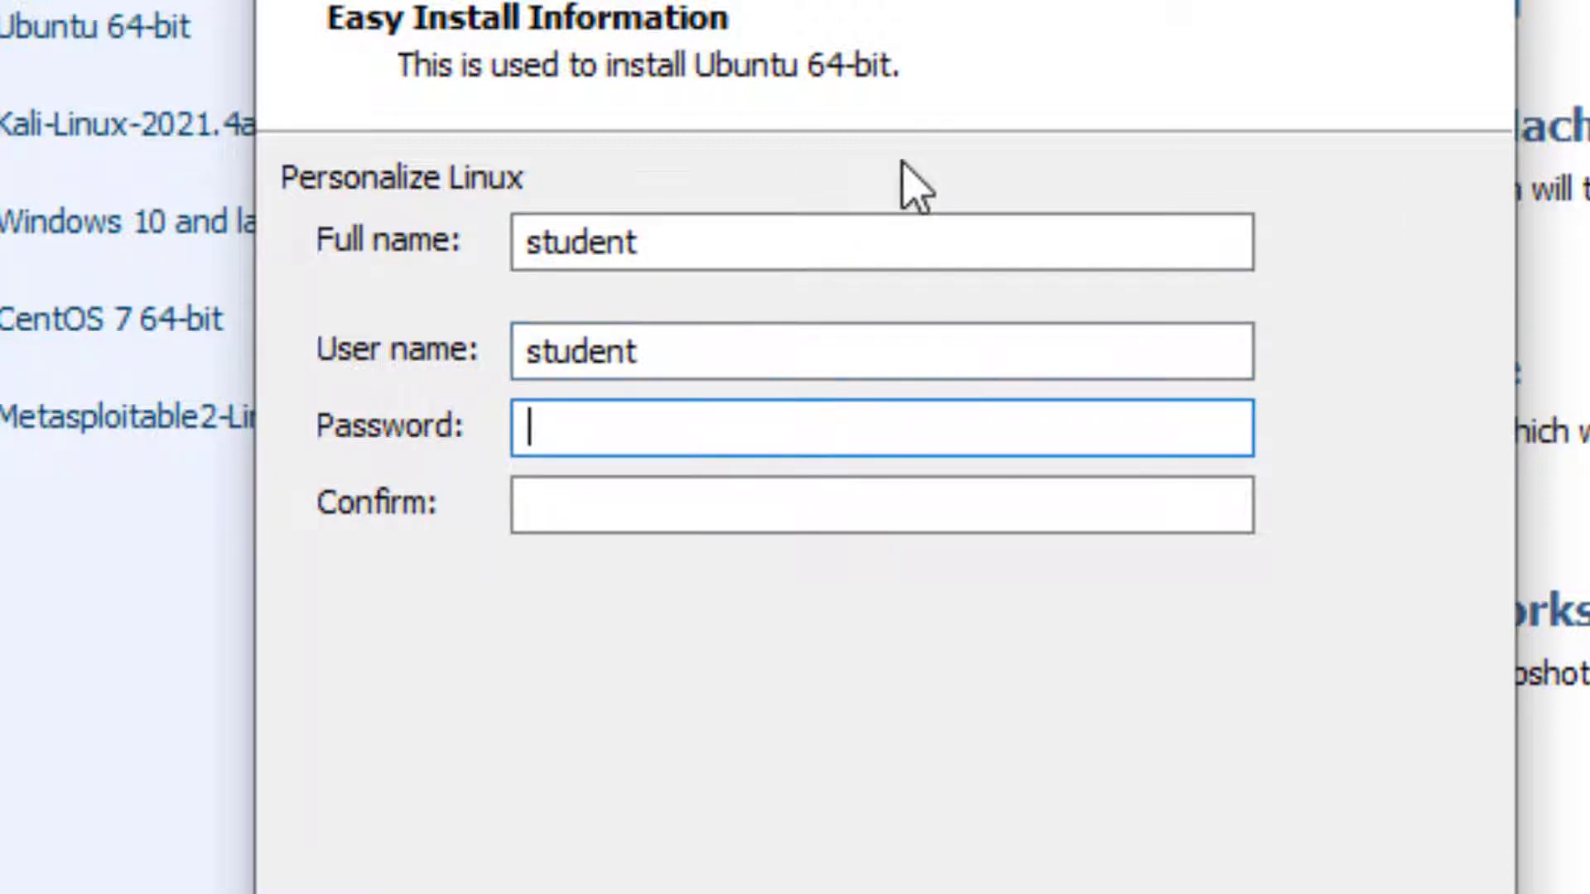
{"action": "key", "text": "Tab"}
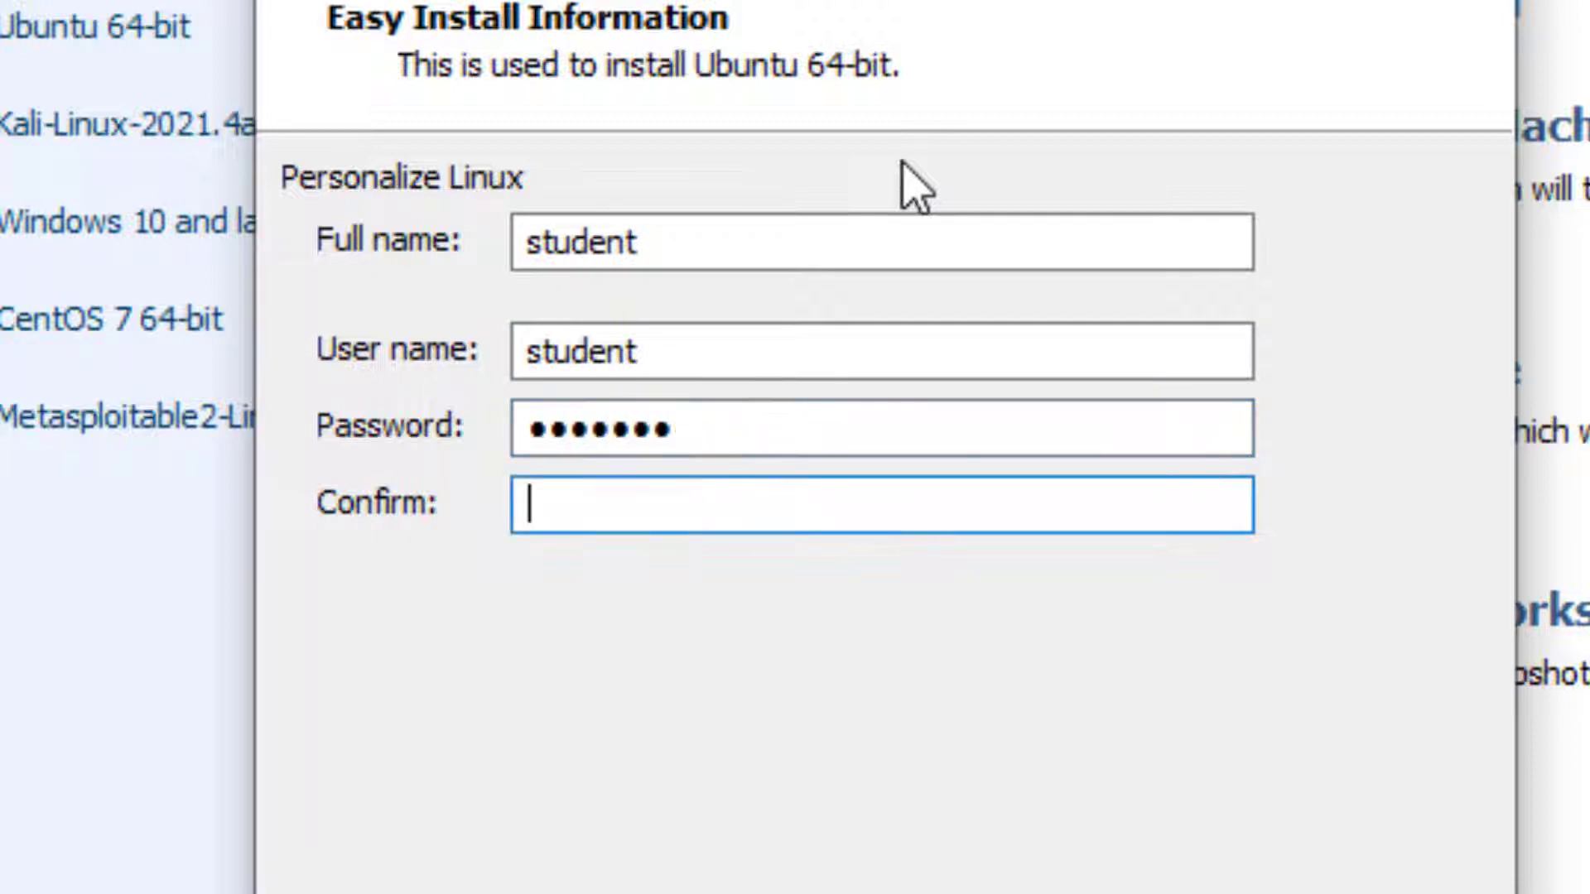
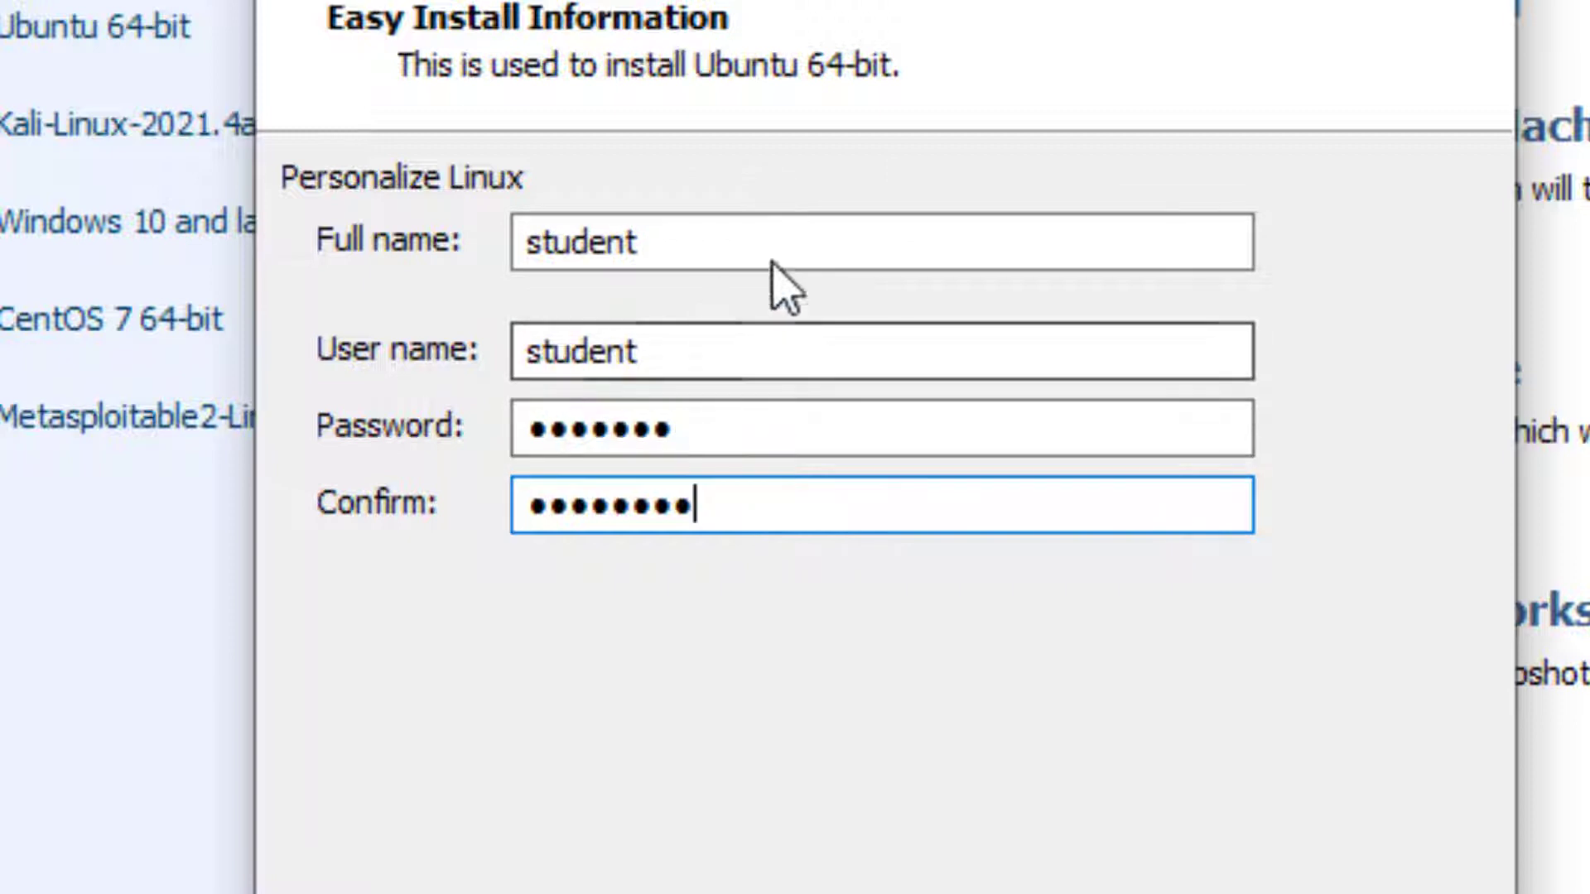
{"action": "left_click", "coordinate": [720, 231]}
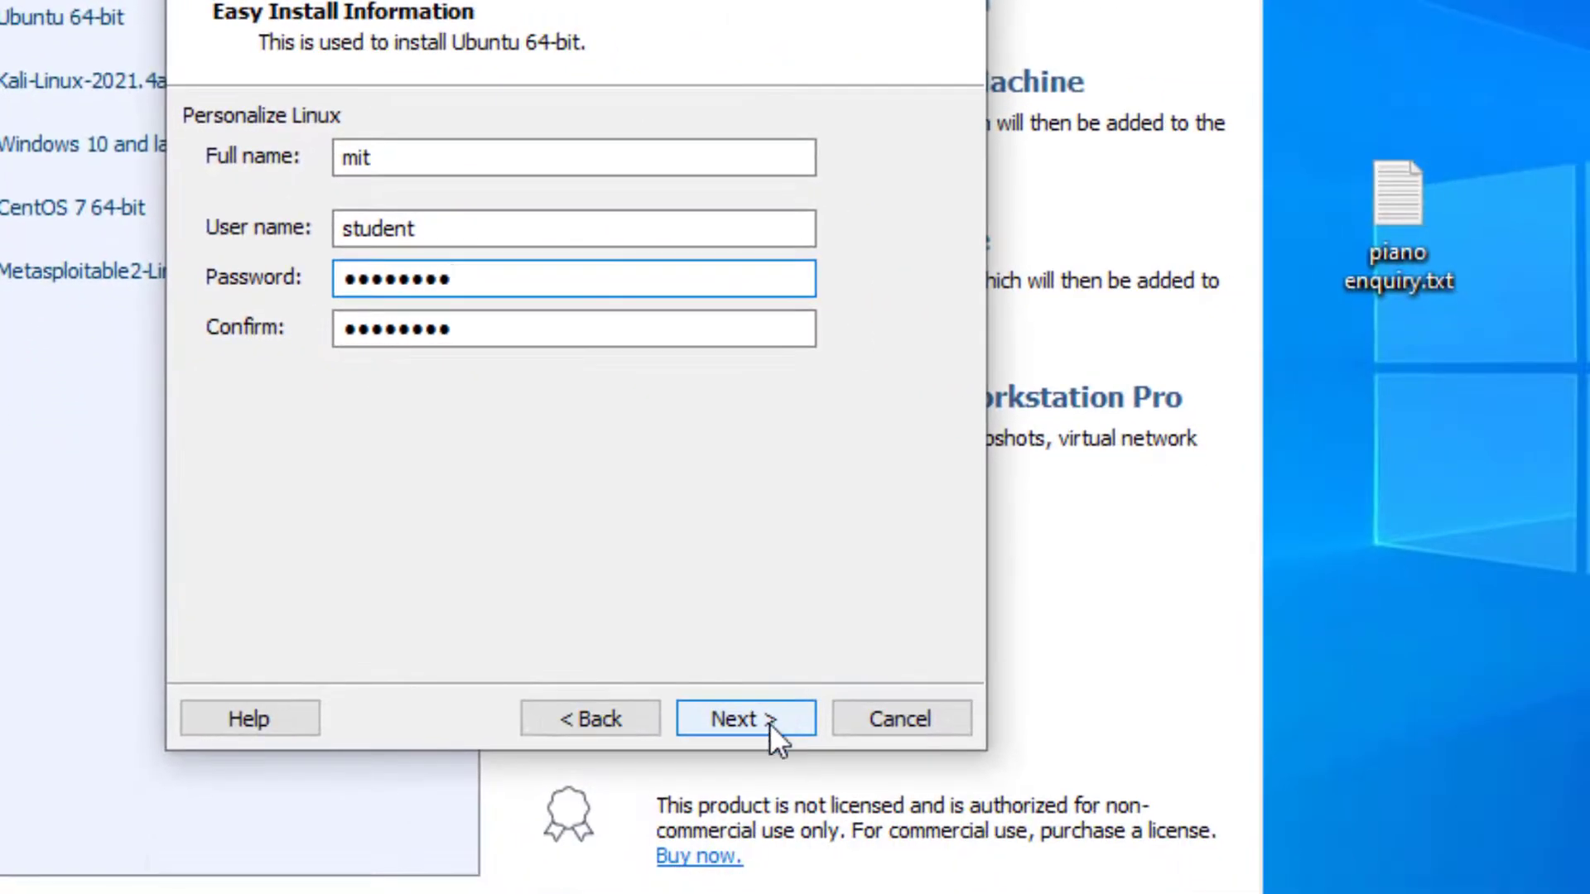
{"action": "left_click", "coordinate": [768, 723]}
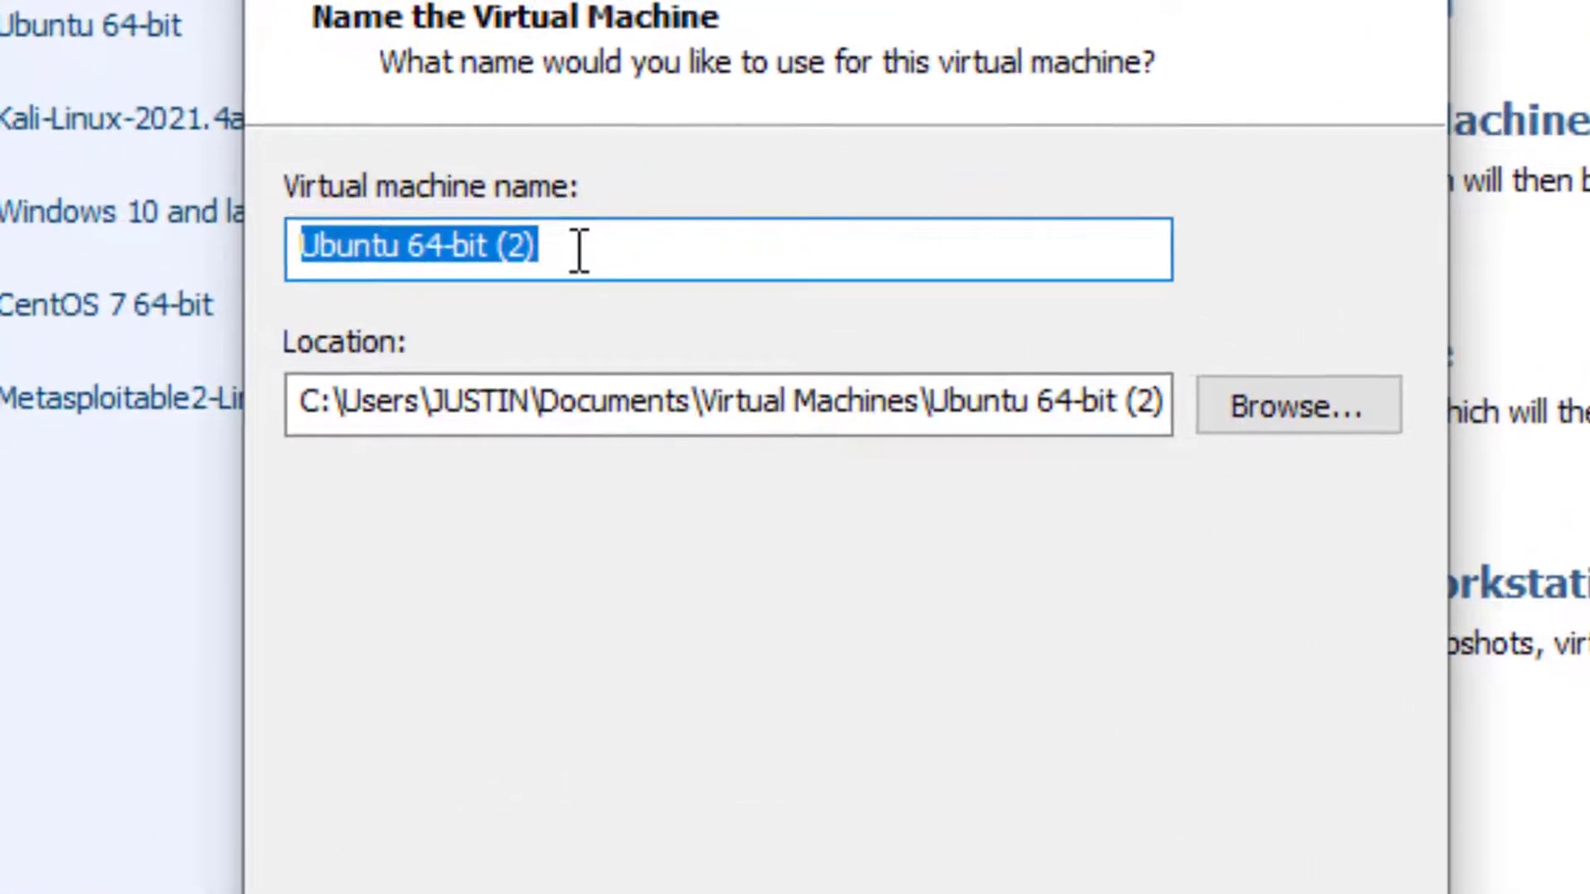
Step: Name the virtual machine Ubuntu 64-bit_installation and accept a 20 GB maximum disk size split into multiple files
{"action": "left_click", "coordinate": [556, 199]}
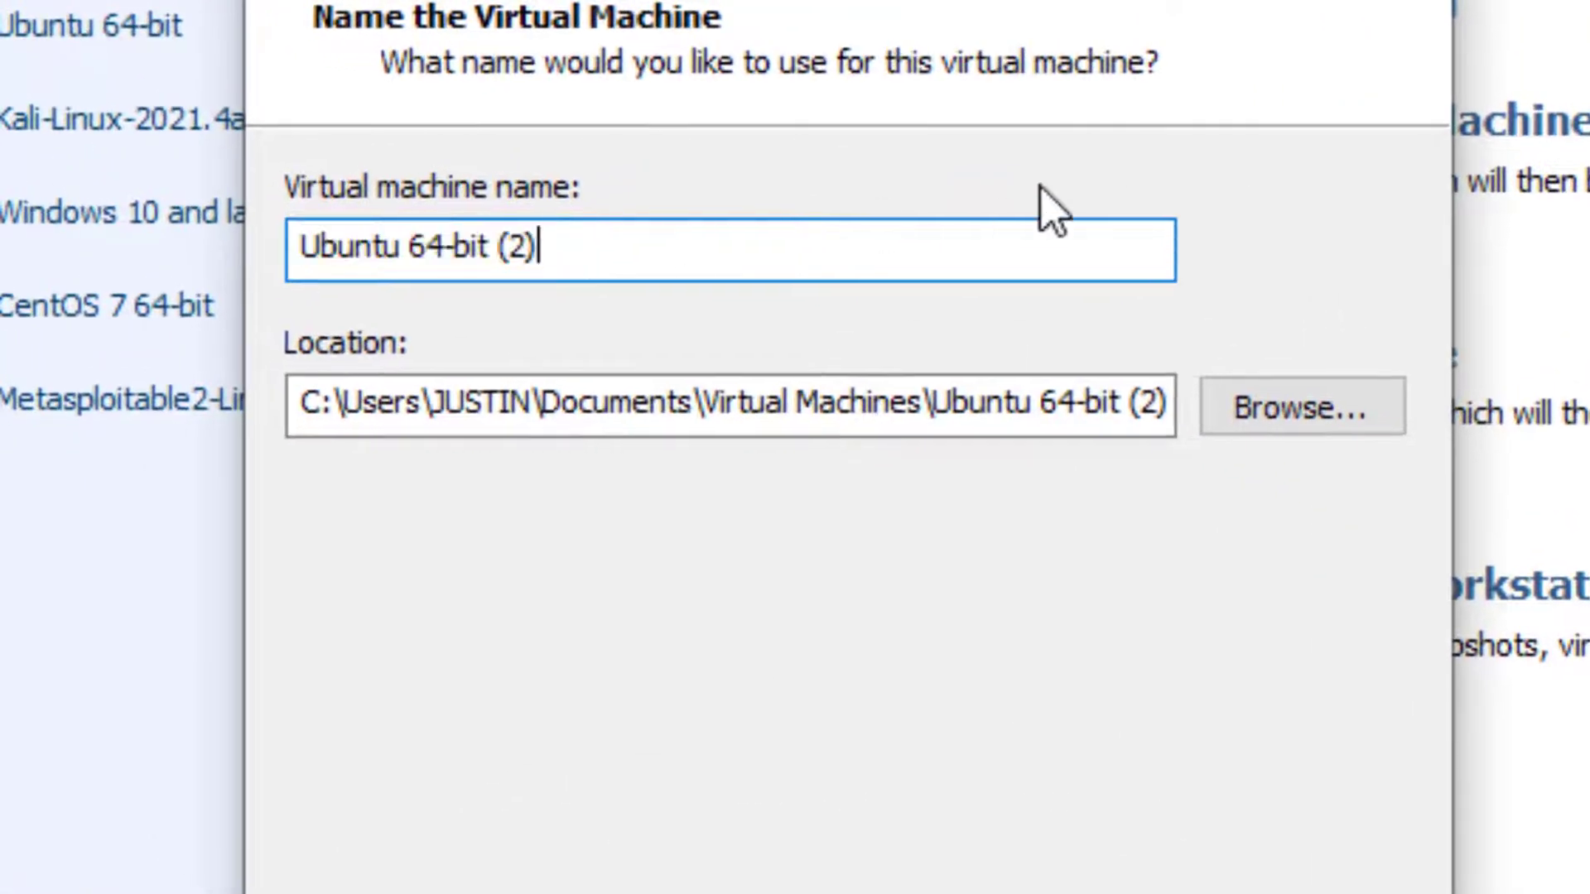
{"action": "key", "text": "BackSpace"}
{"action": "key", "text": "BackSpace"}
{"action": "key", "text": "BackSpace"}
{"action": "key", "text": "BackSpace"}
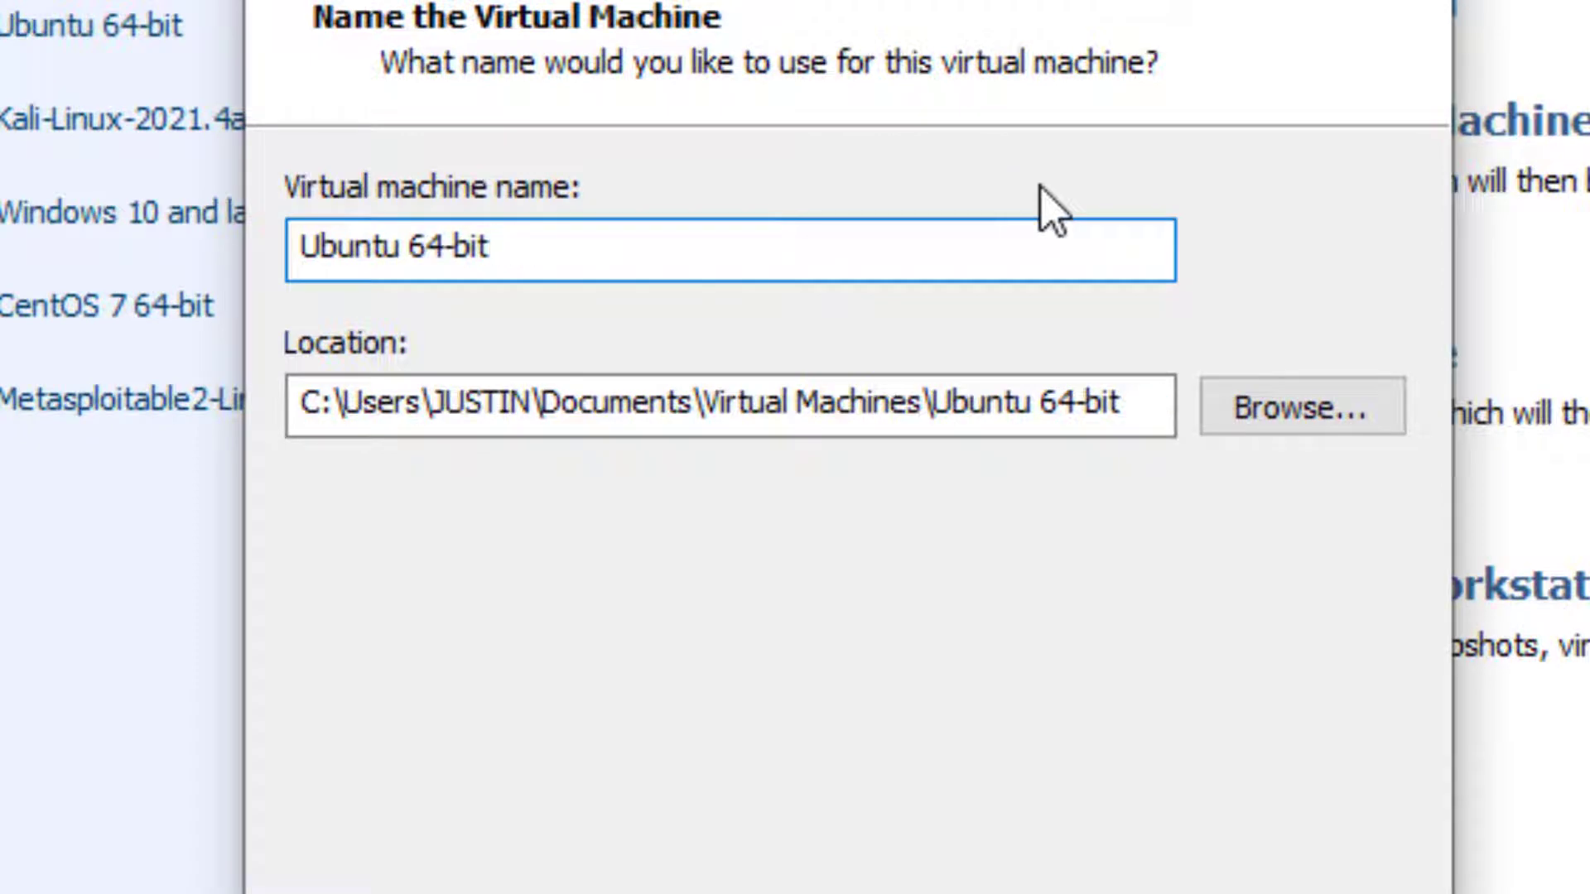
{"action": "type", "text": "_installation"}
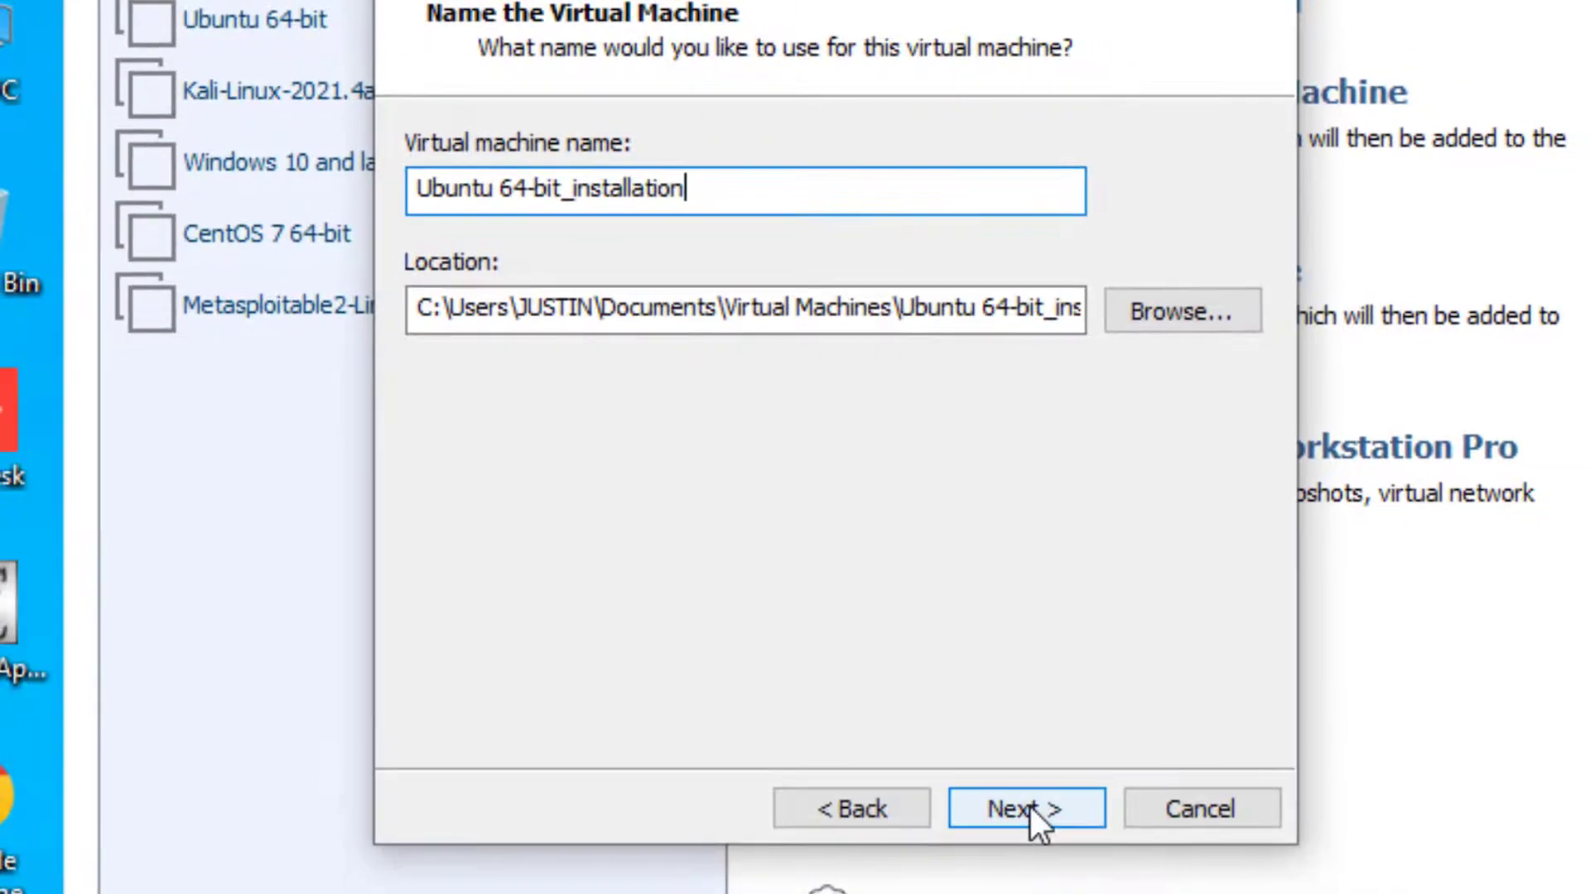
{"action": "left_click", "coordinate": [1029, 804]}
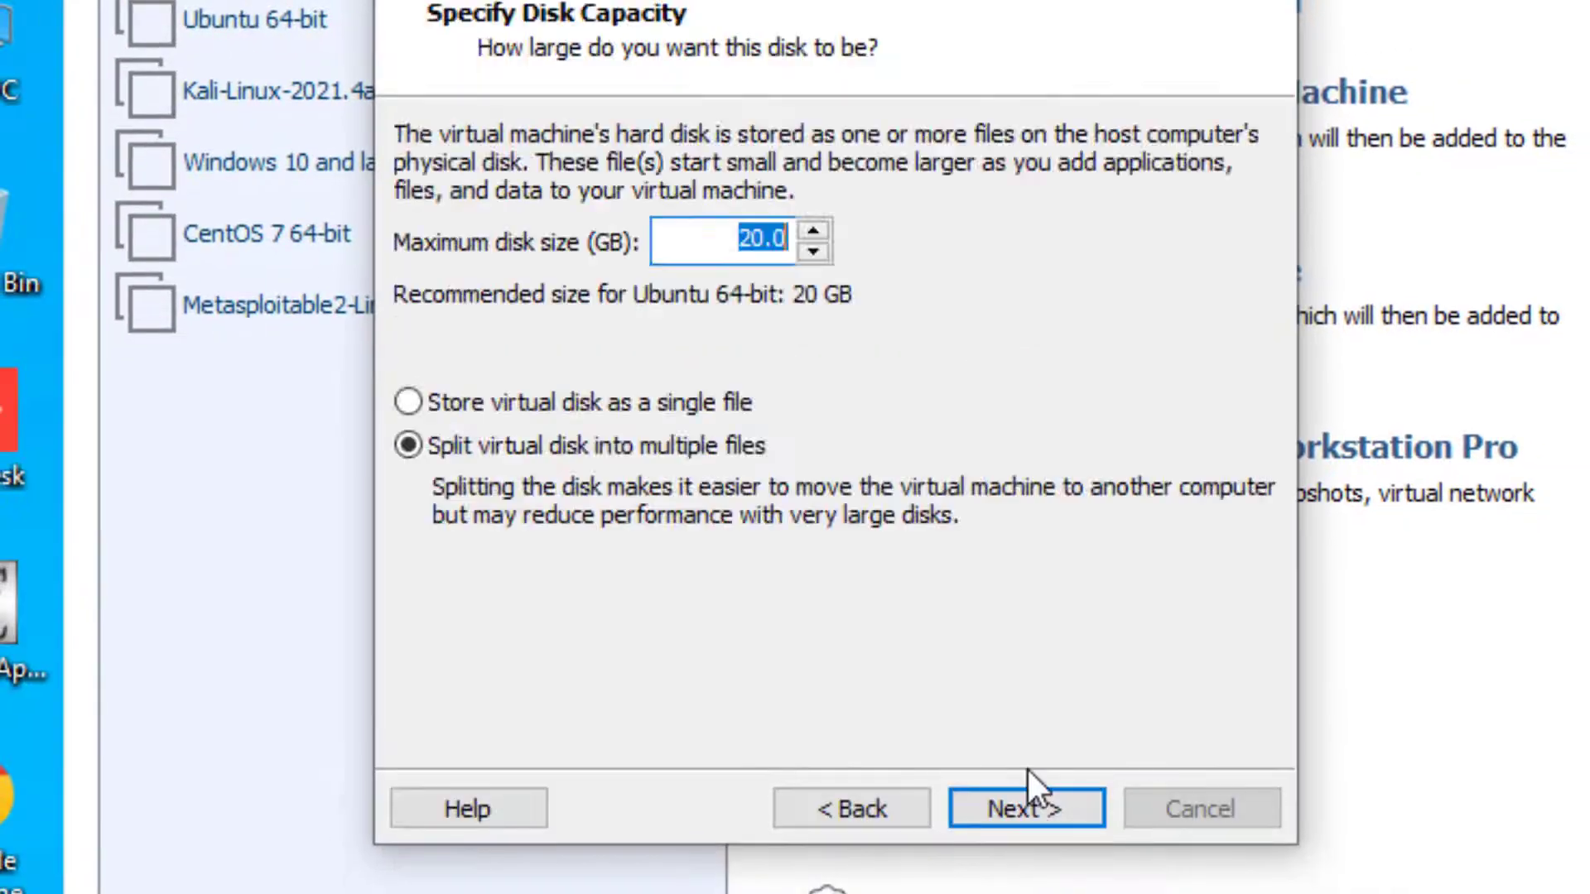
{"action": "left_click_drag", "start_coordinate": [733, 244], "coordinate": [784, 251]}
{"action": "left_click", "coordinate": [1080, 815]}
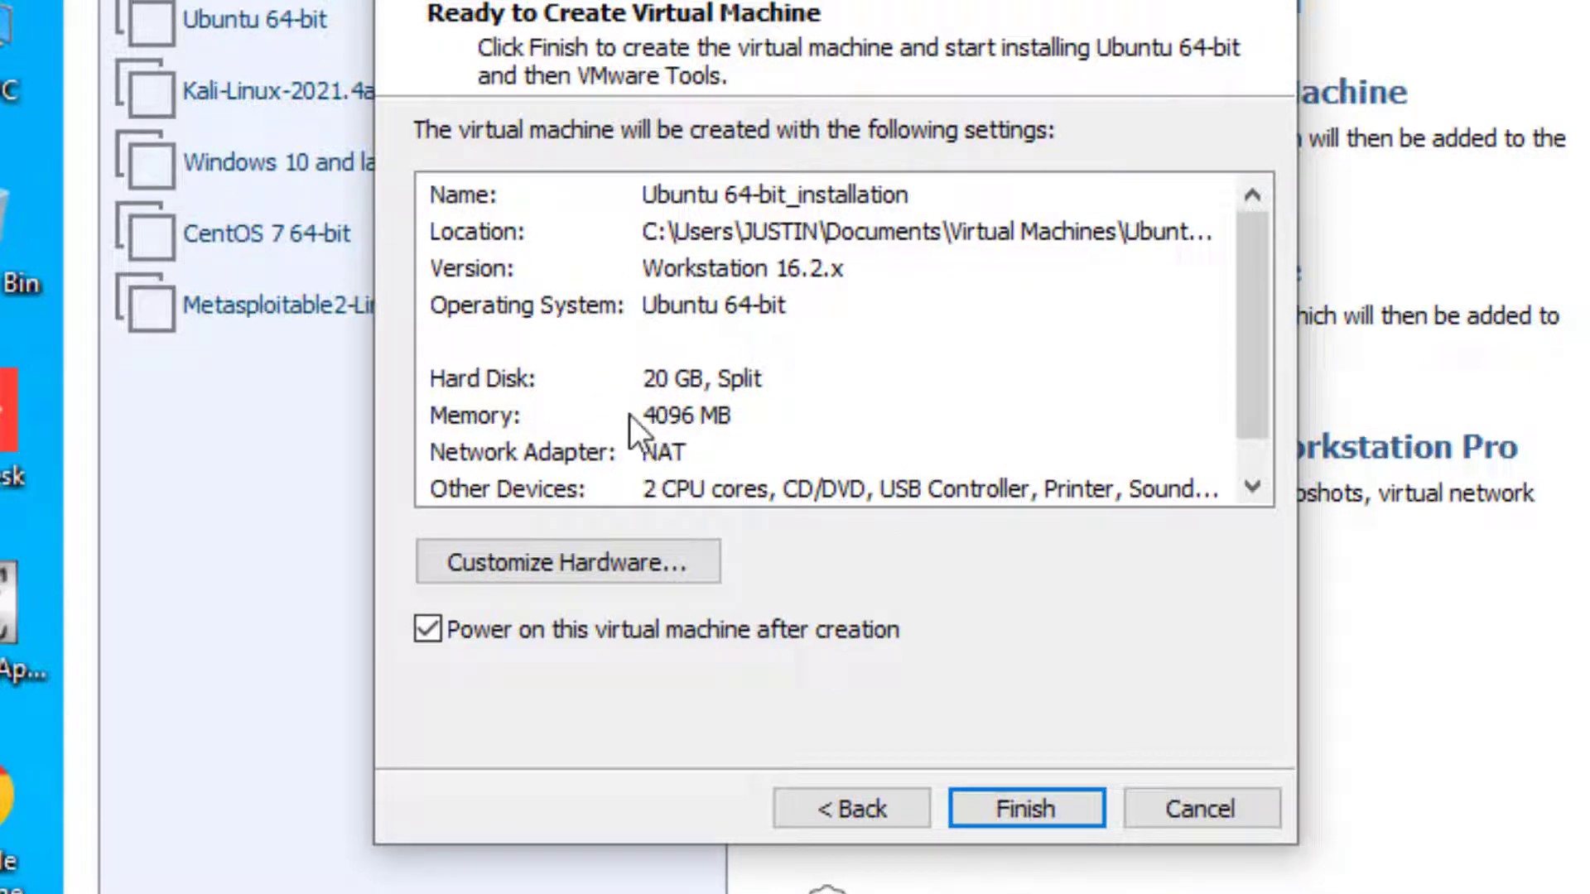
Step: Examine the virtual machine's settings summary and its memory, processor and network adapter hardware settings
{"action": "left_click_drag", "start_coordinate": [1245, 301], "coordinate": [1251, 390]}
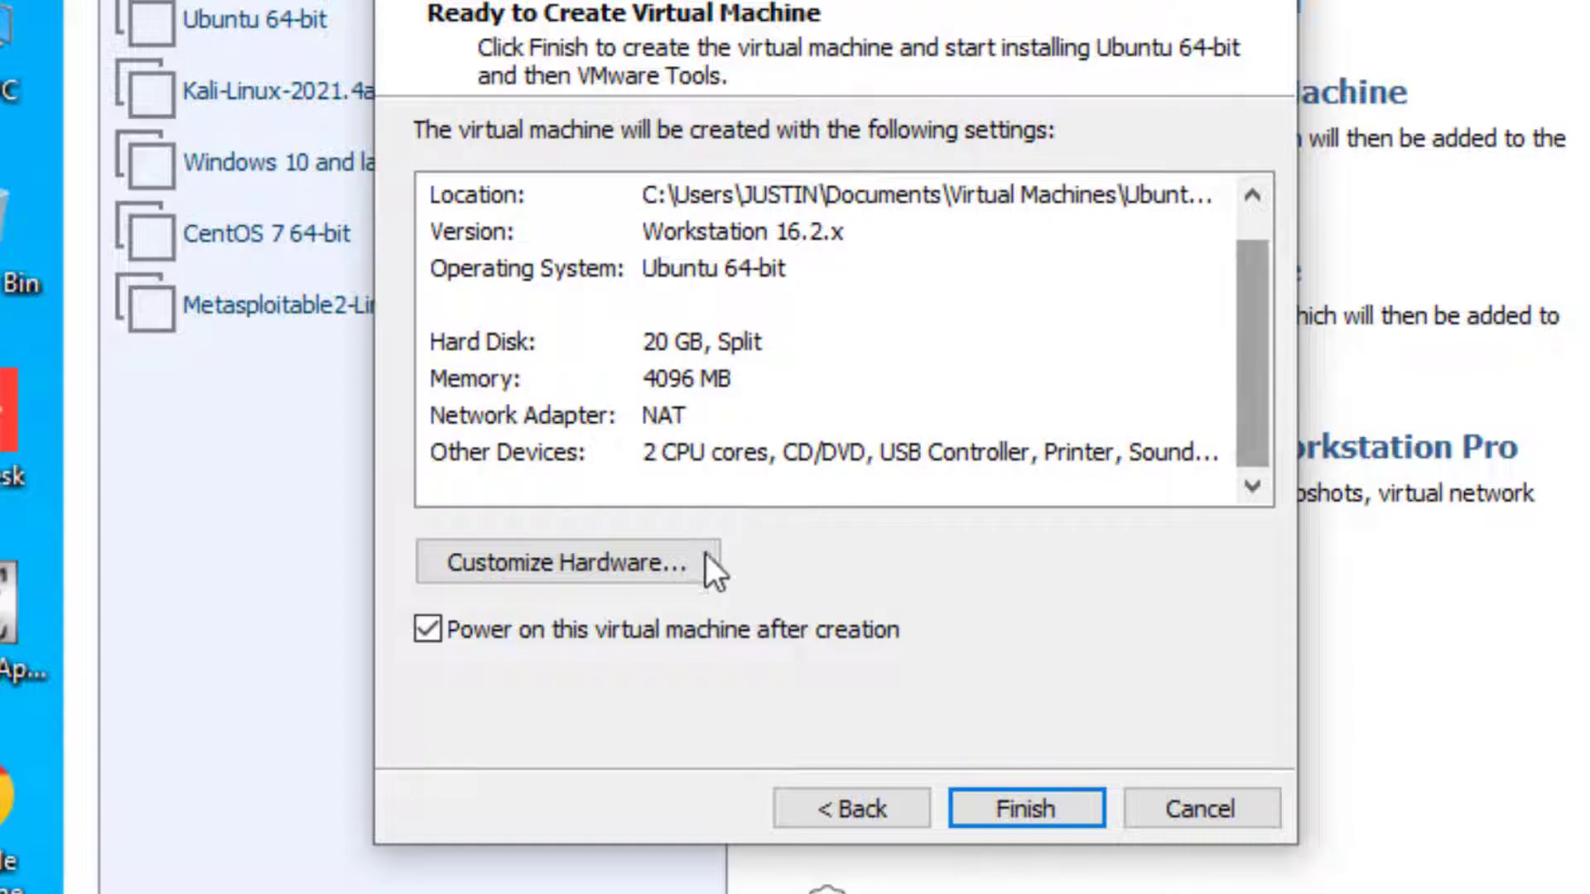
{"action": "left_click", "coordinate": [645, 566]}
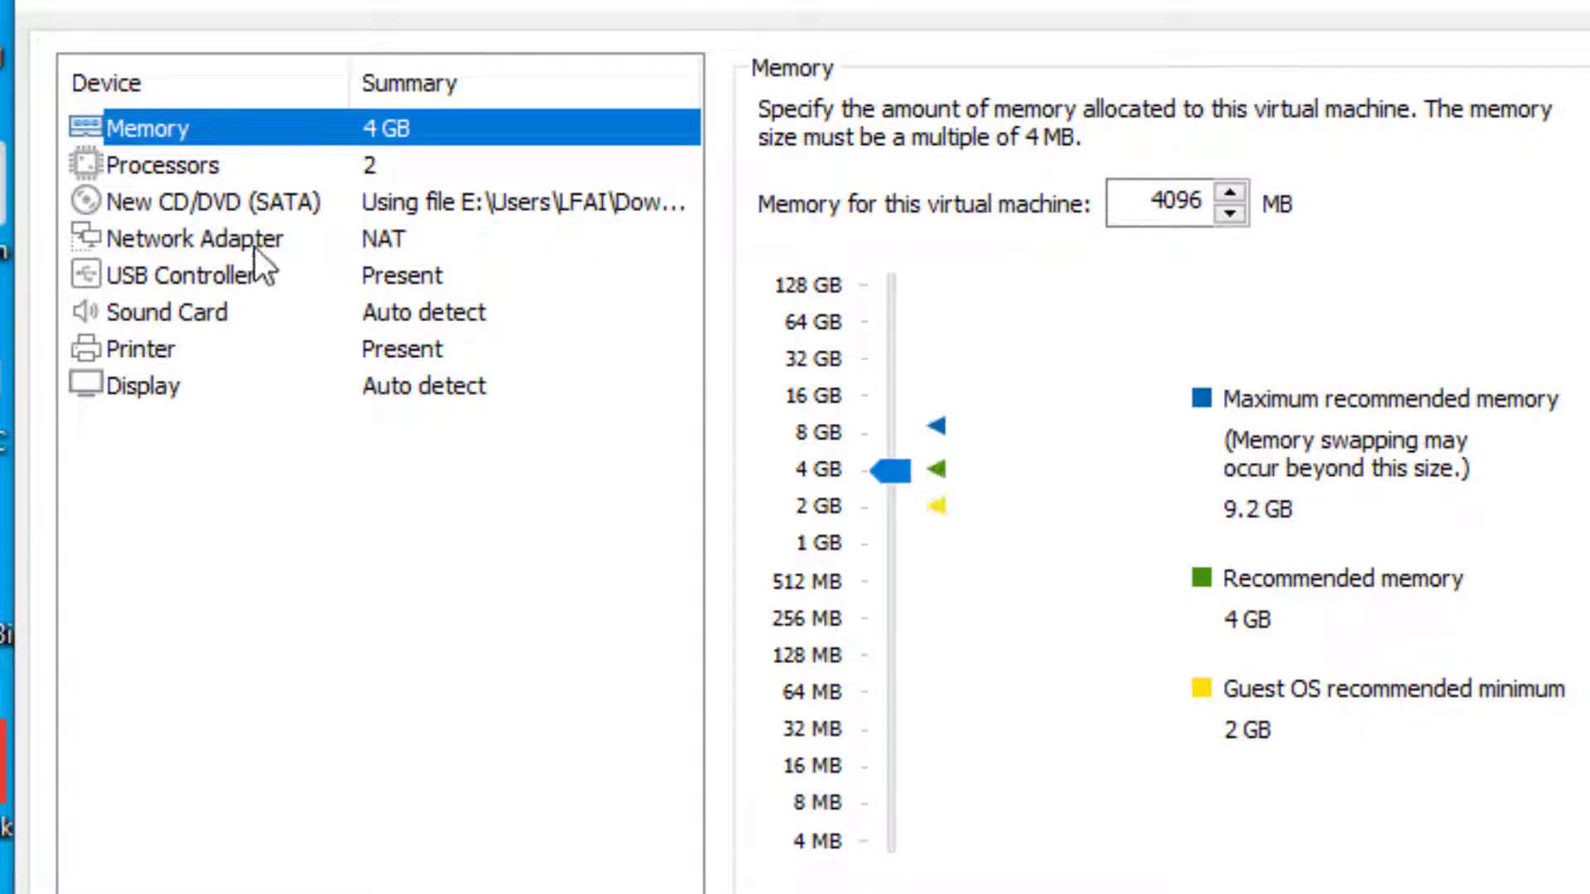
{"action": "left_click", "coordinate": [162, 170]}
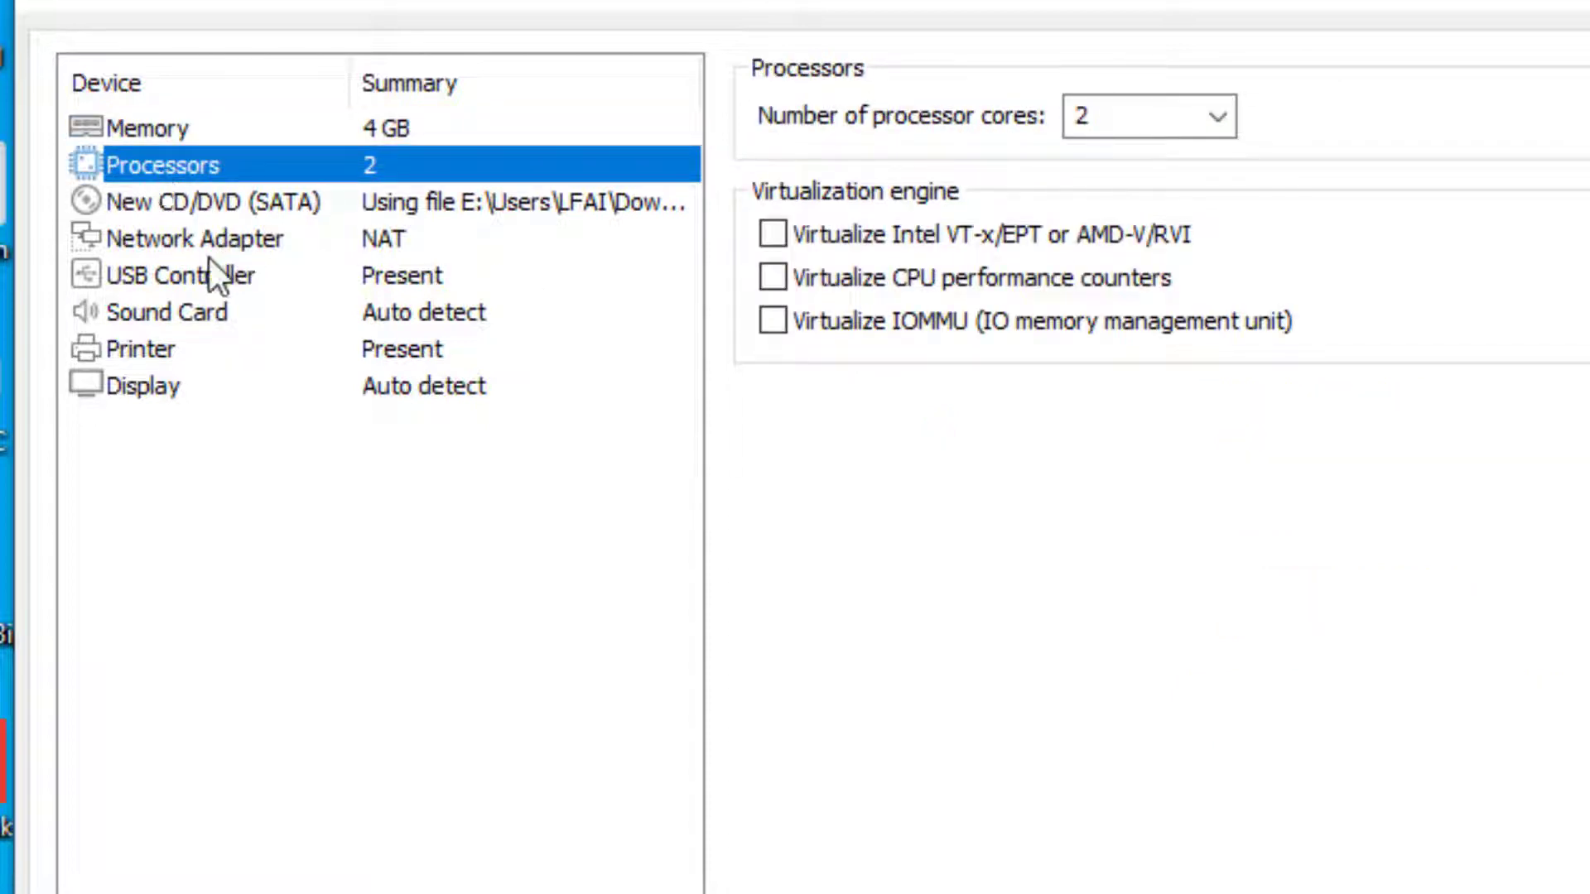
{"action": "left_click", "coordinate": [234, 240]}
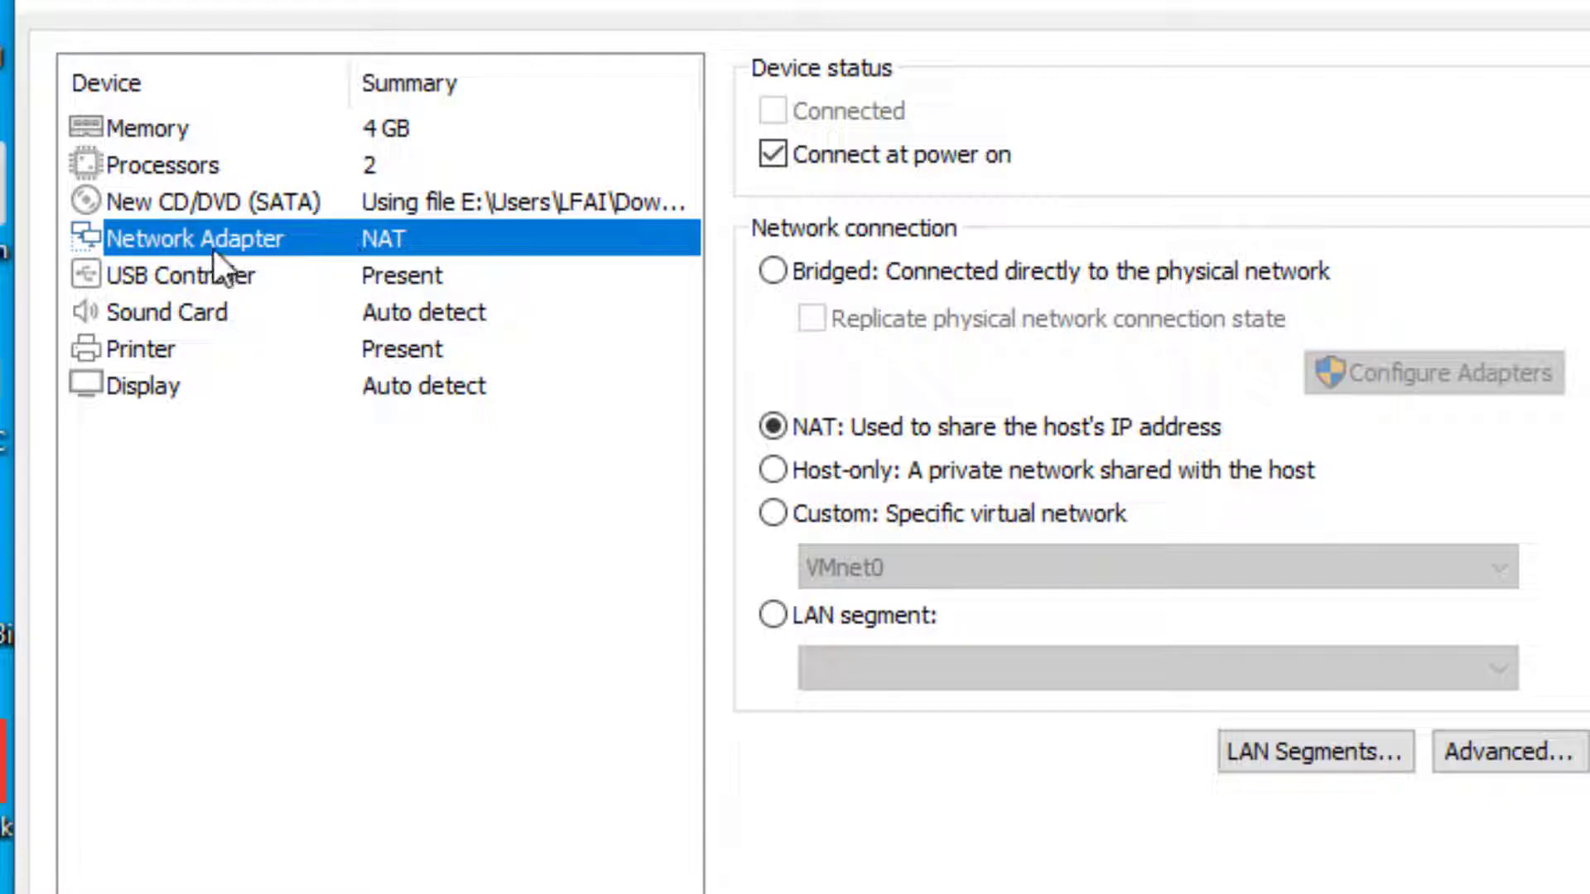
{"action": "left_click", "coordinate": [141, 132]}
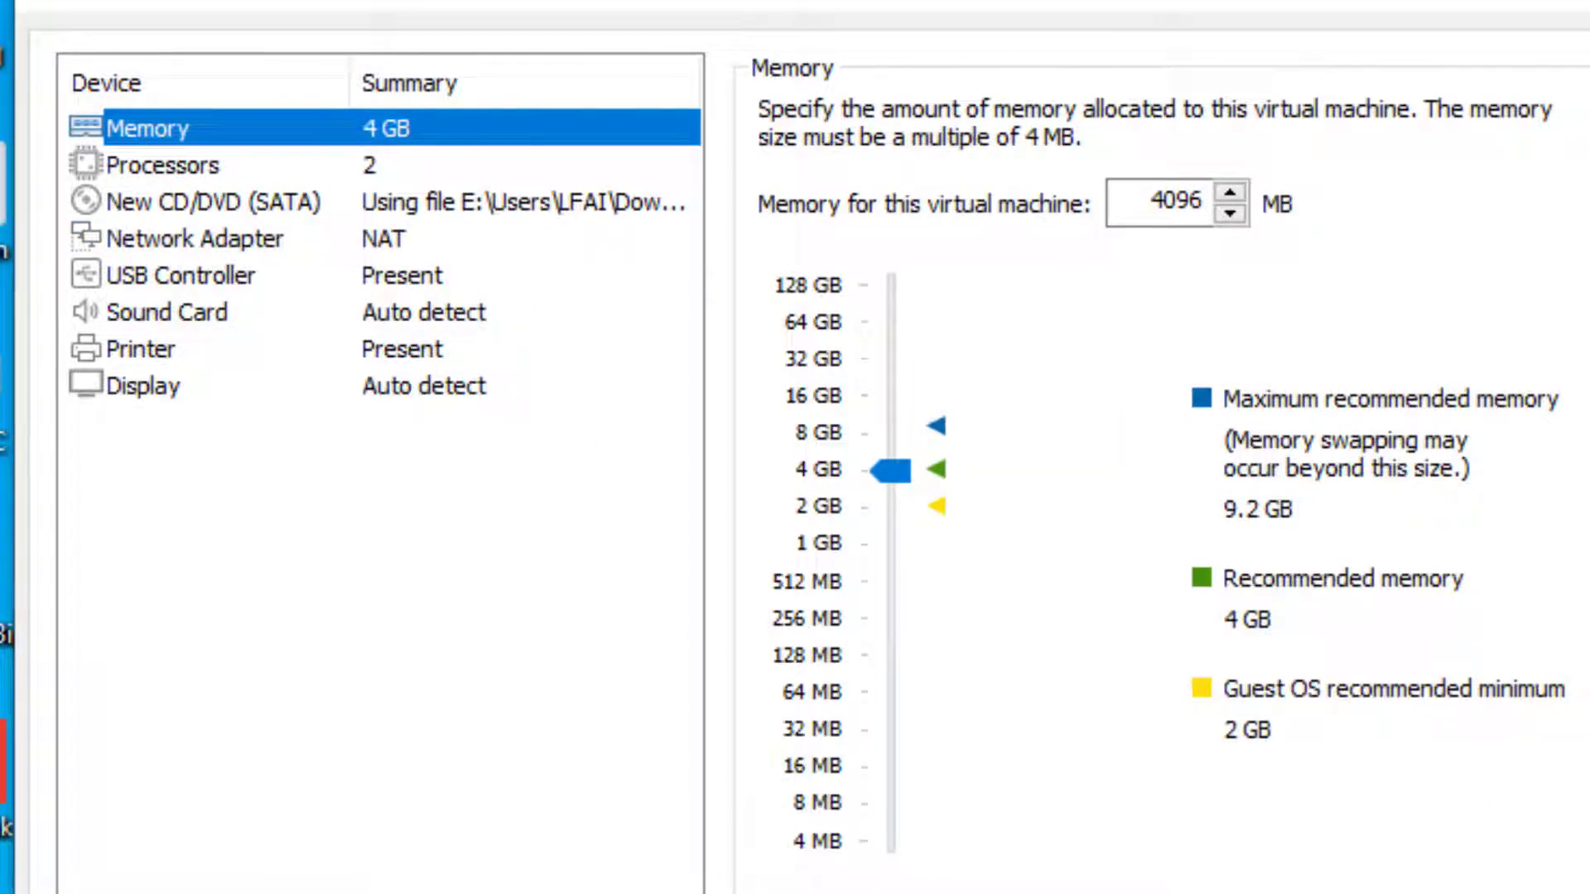
{"action": "left_click", "coordinate": [1027, 879]}
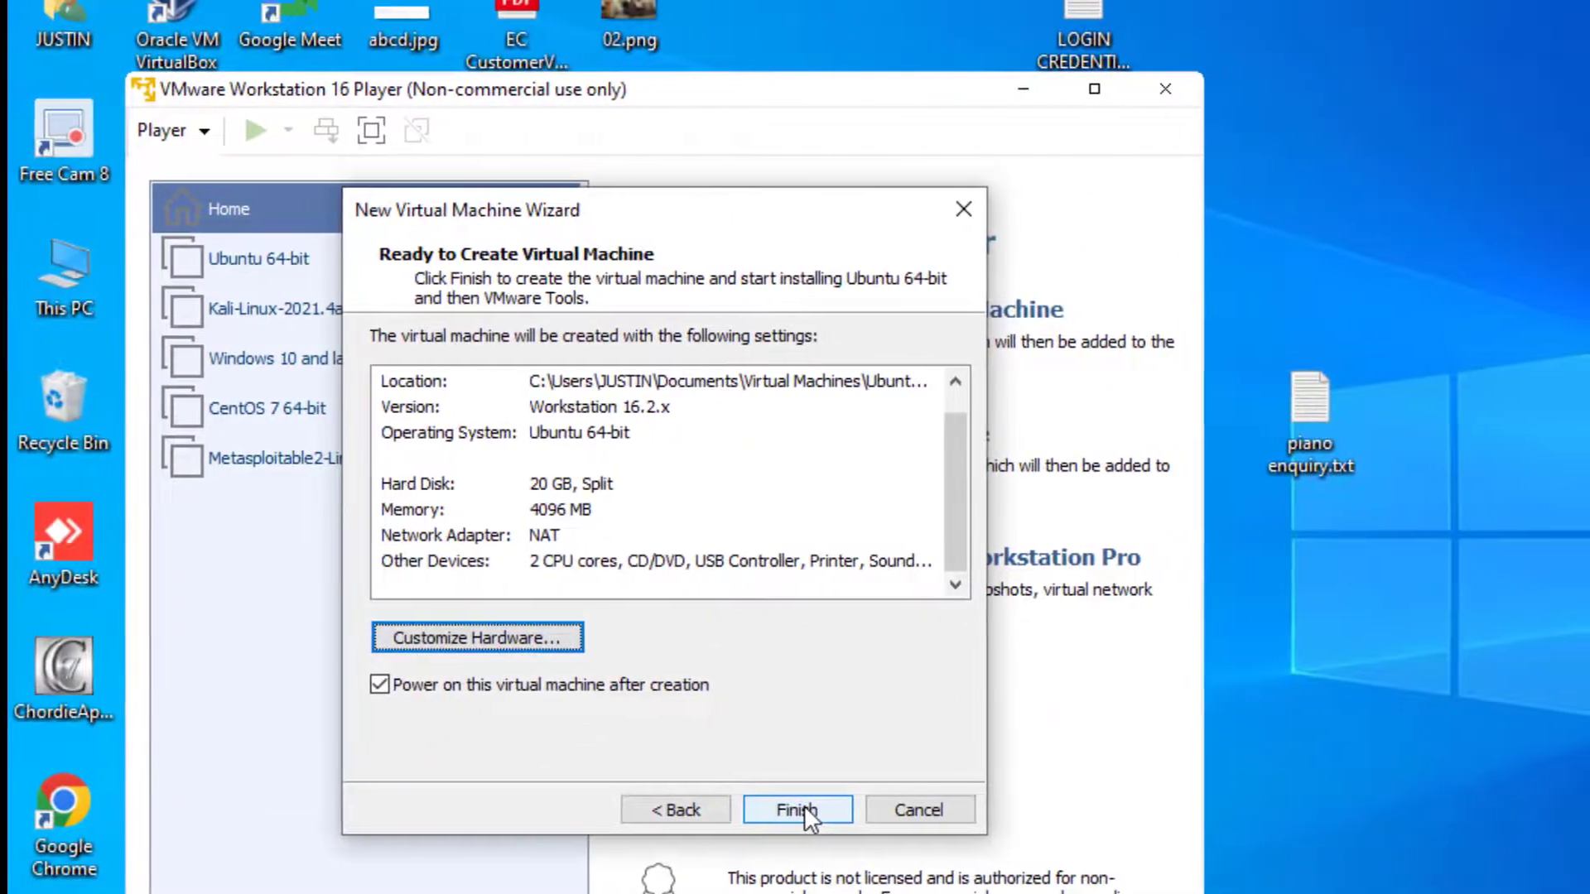
Step: Create the virtual machine with automatic power-on so the Ubuntu Easy Install starts
{"action": "left_click", "coordinate": [801, 810]}
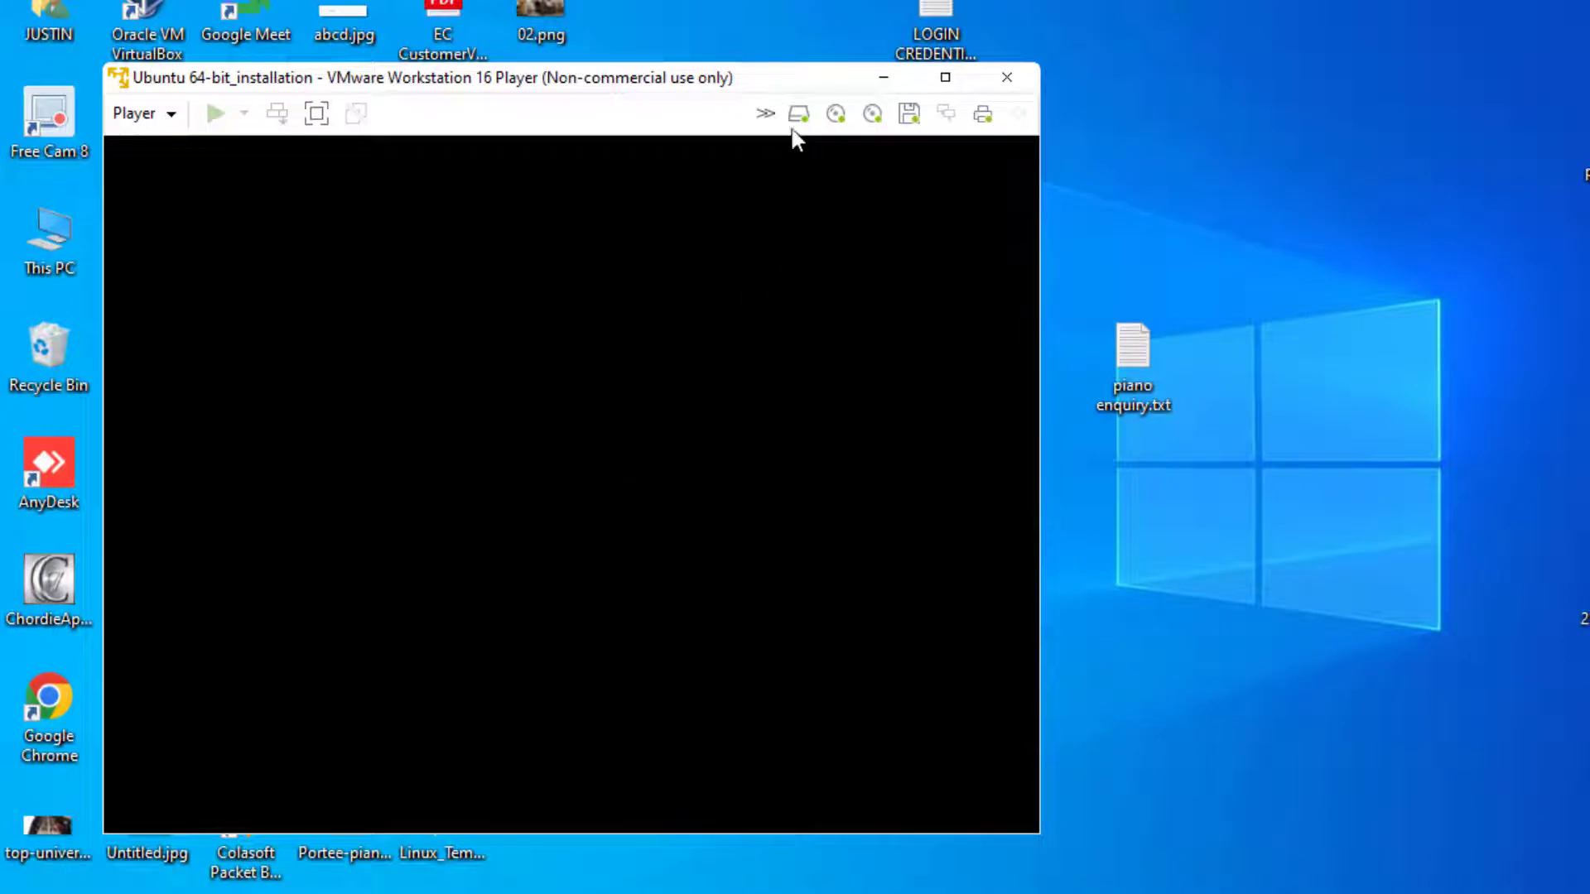
{"action": "left_click_drag", "start_coordinate": [783, 75], "coordinate": [888, 80]}
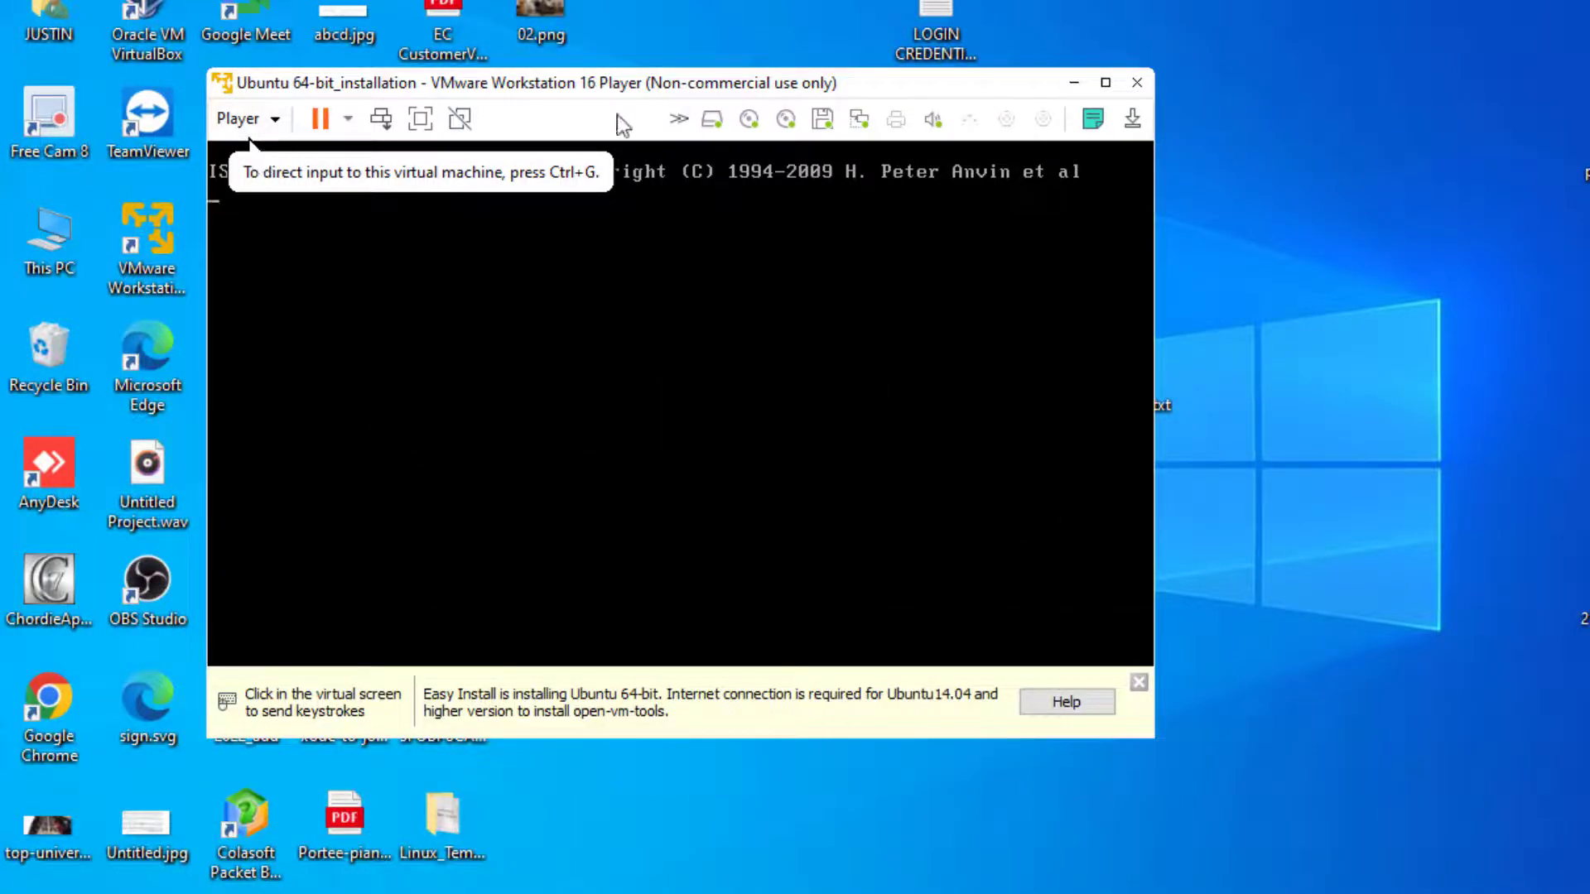
{"action": "left_click", "coordinate": [579, 287]}
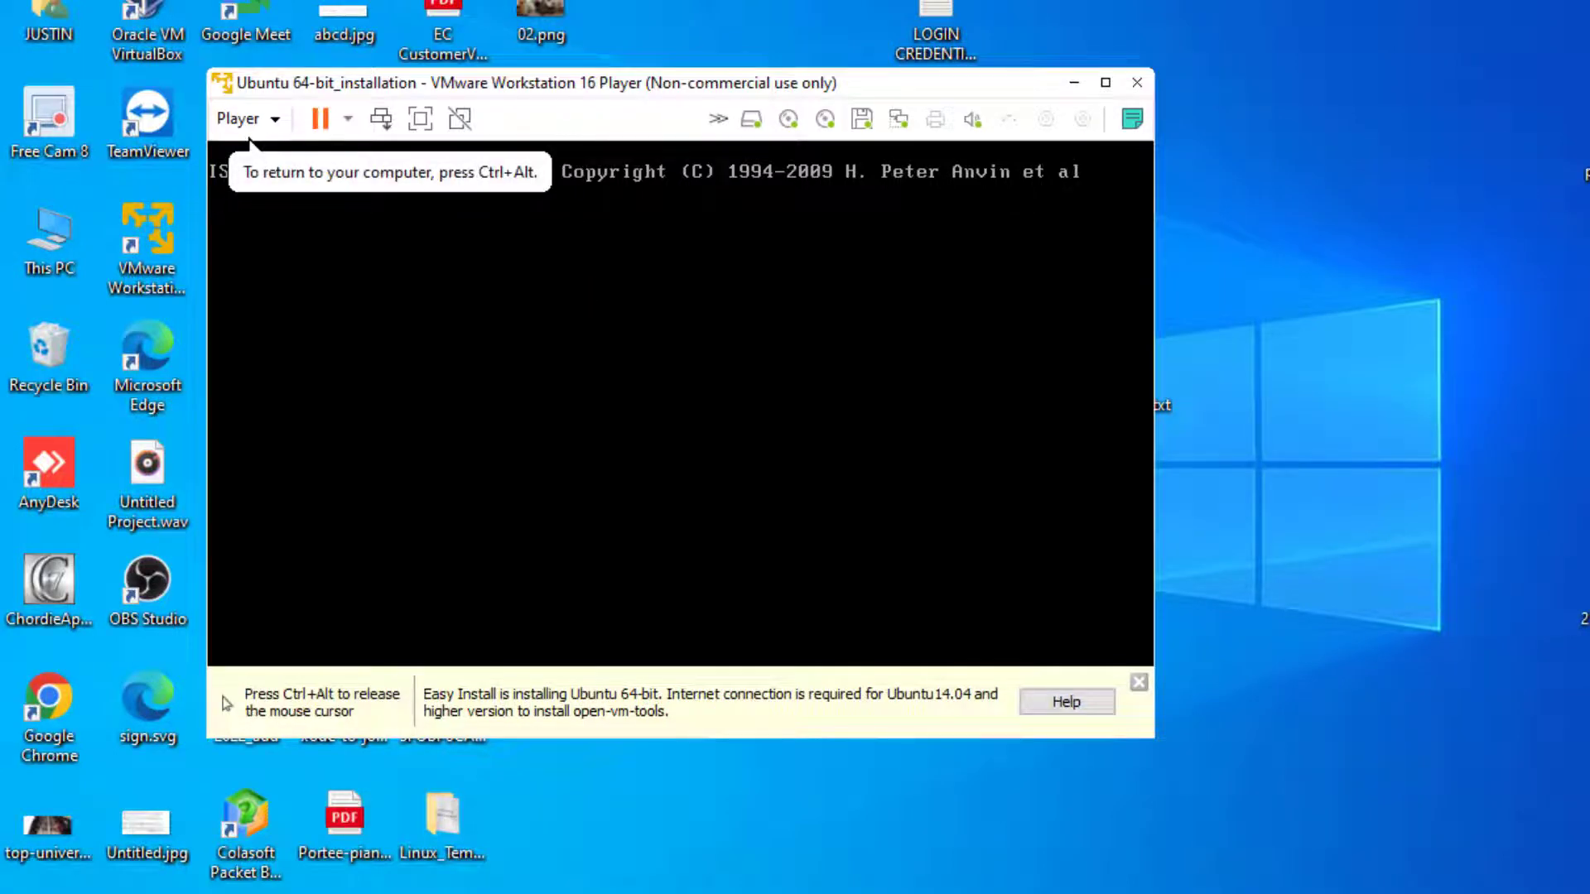
{"action": "key", "text": "ctrl+alt"}
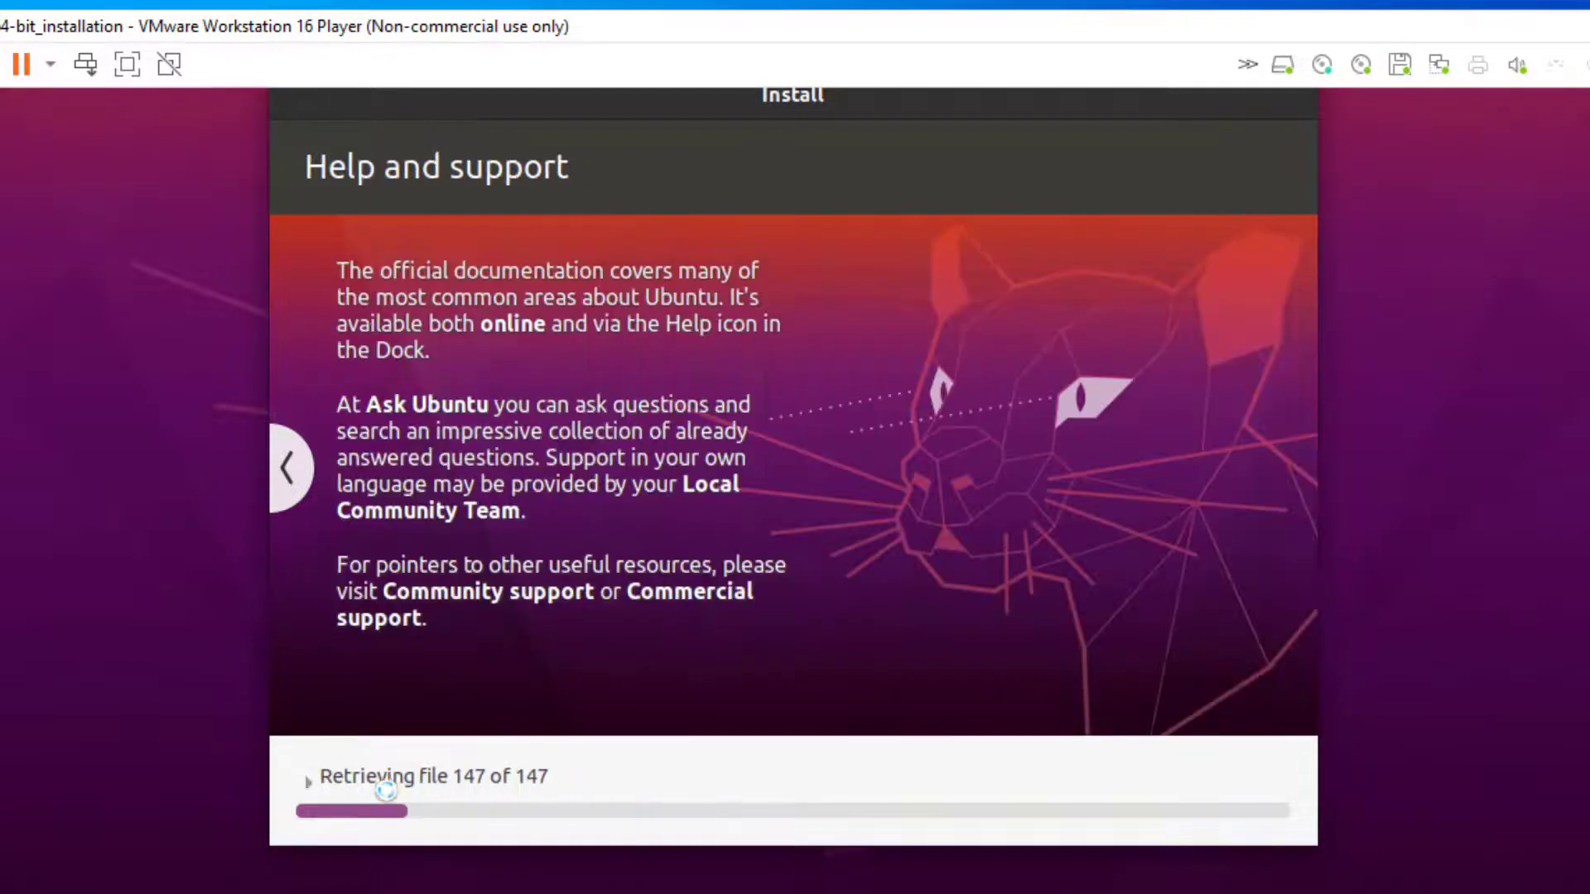
{"action": "left_click", "coordinate": [397, 778]}
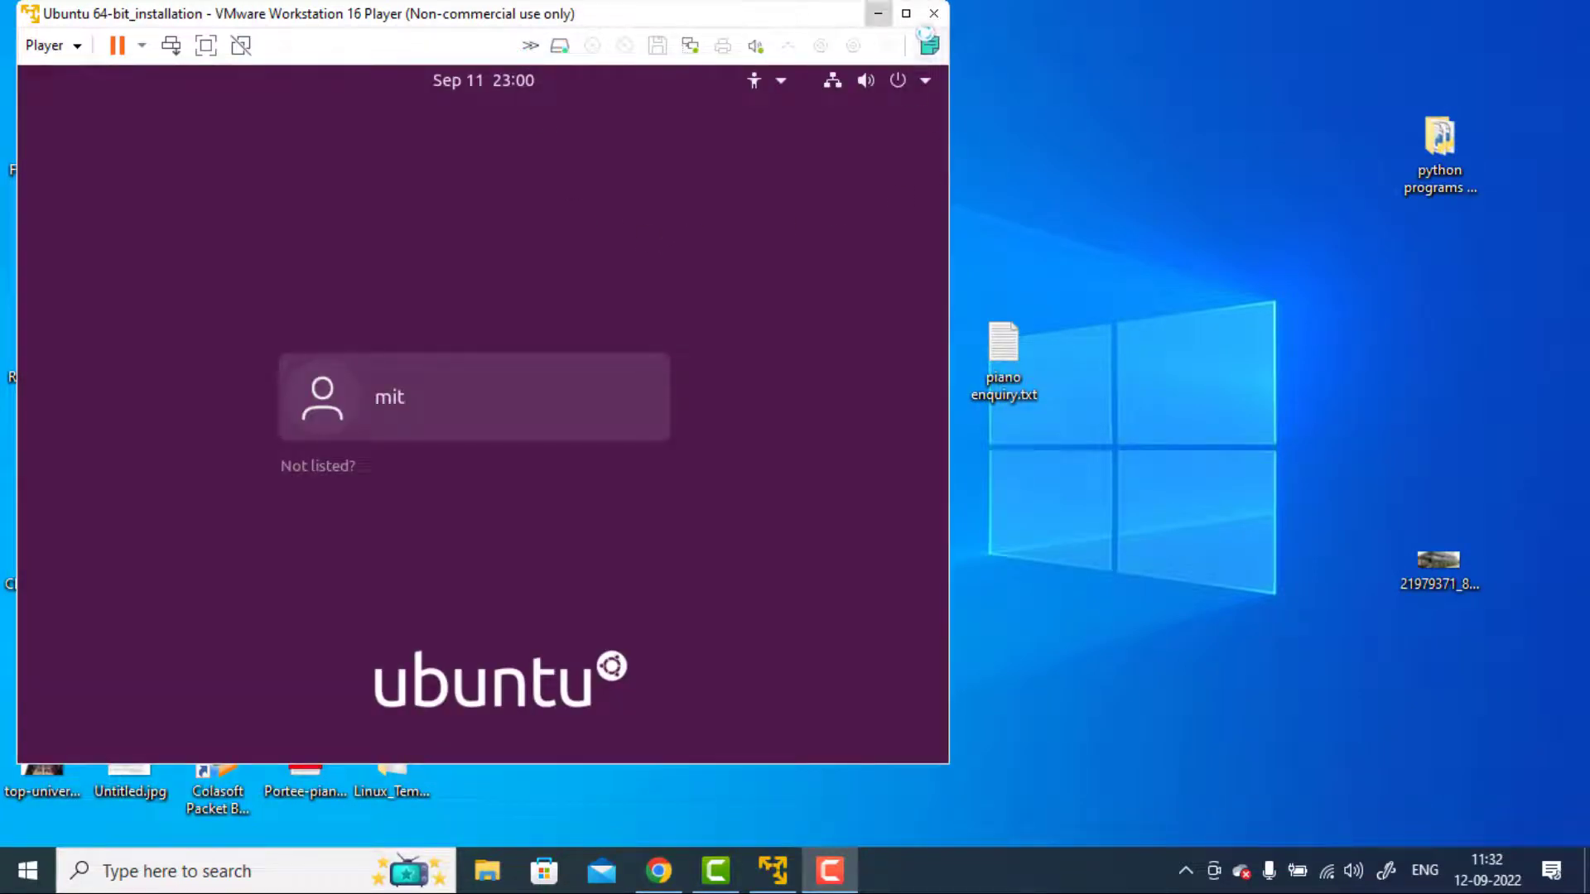
Step: Log in to the installed Ubuntu as mit with the account password, revealing and hiding the entered password to check it
{"action": "left_click", "coordinate": [911, 18]}
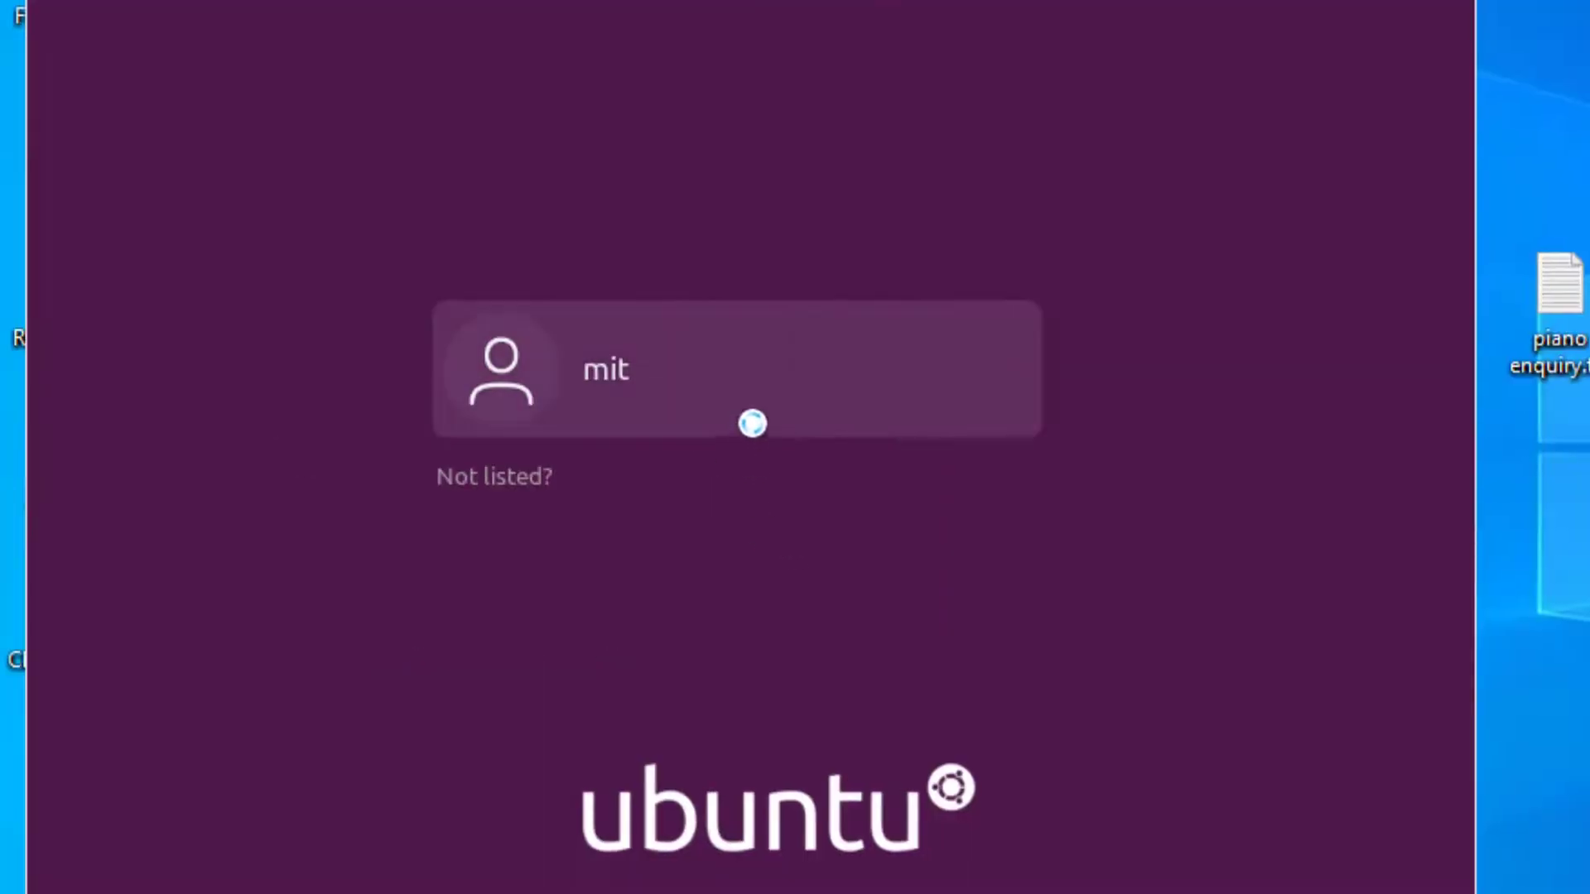
{"action": "left_click", "coordinate": [705, 351]}
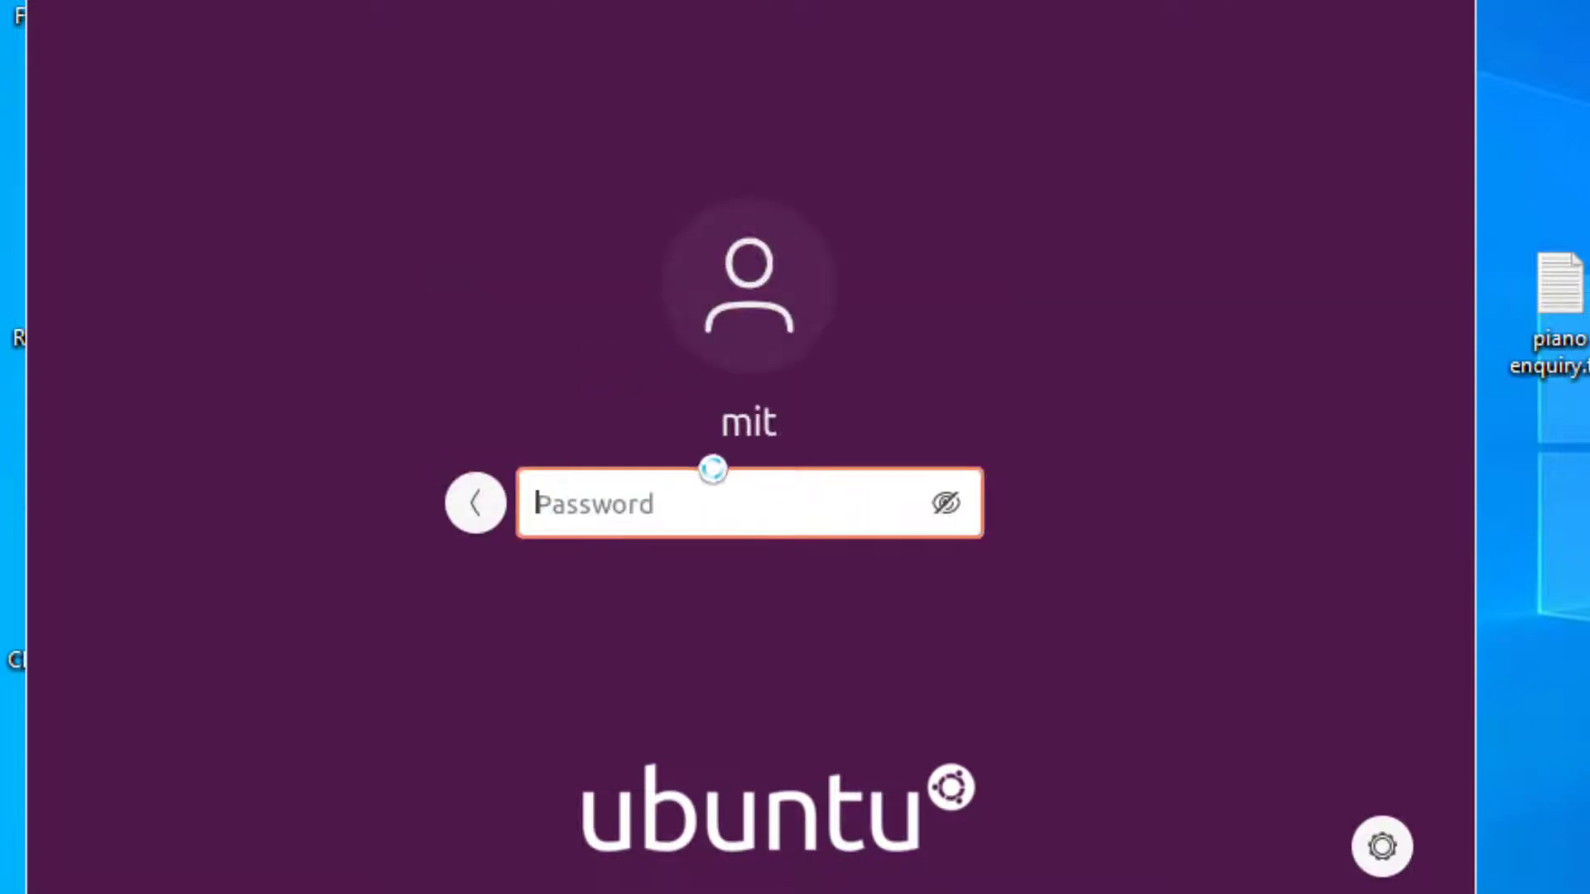
{"action": "type", "text": "•••••••"}
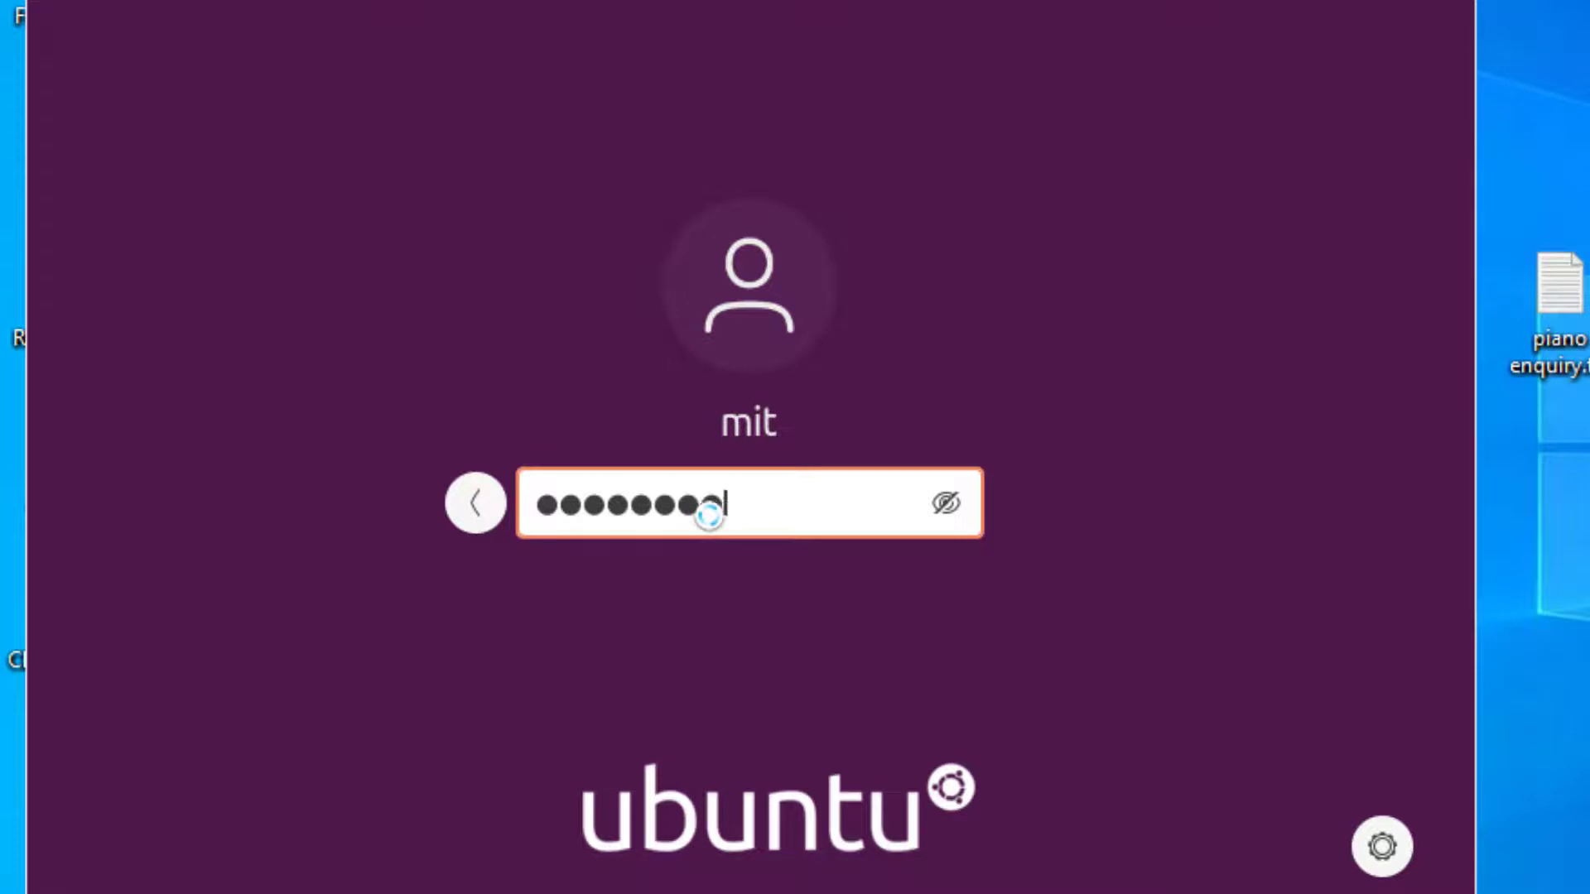
{"action": "type", "text": "d"}
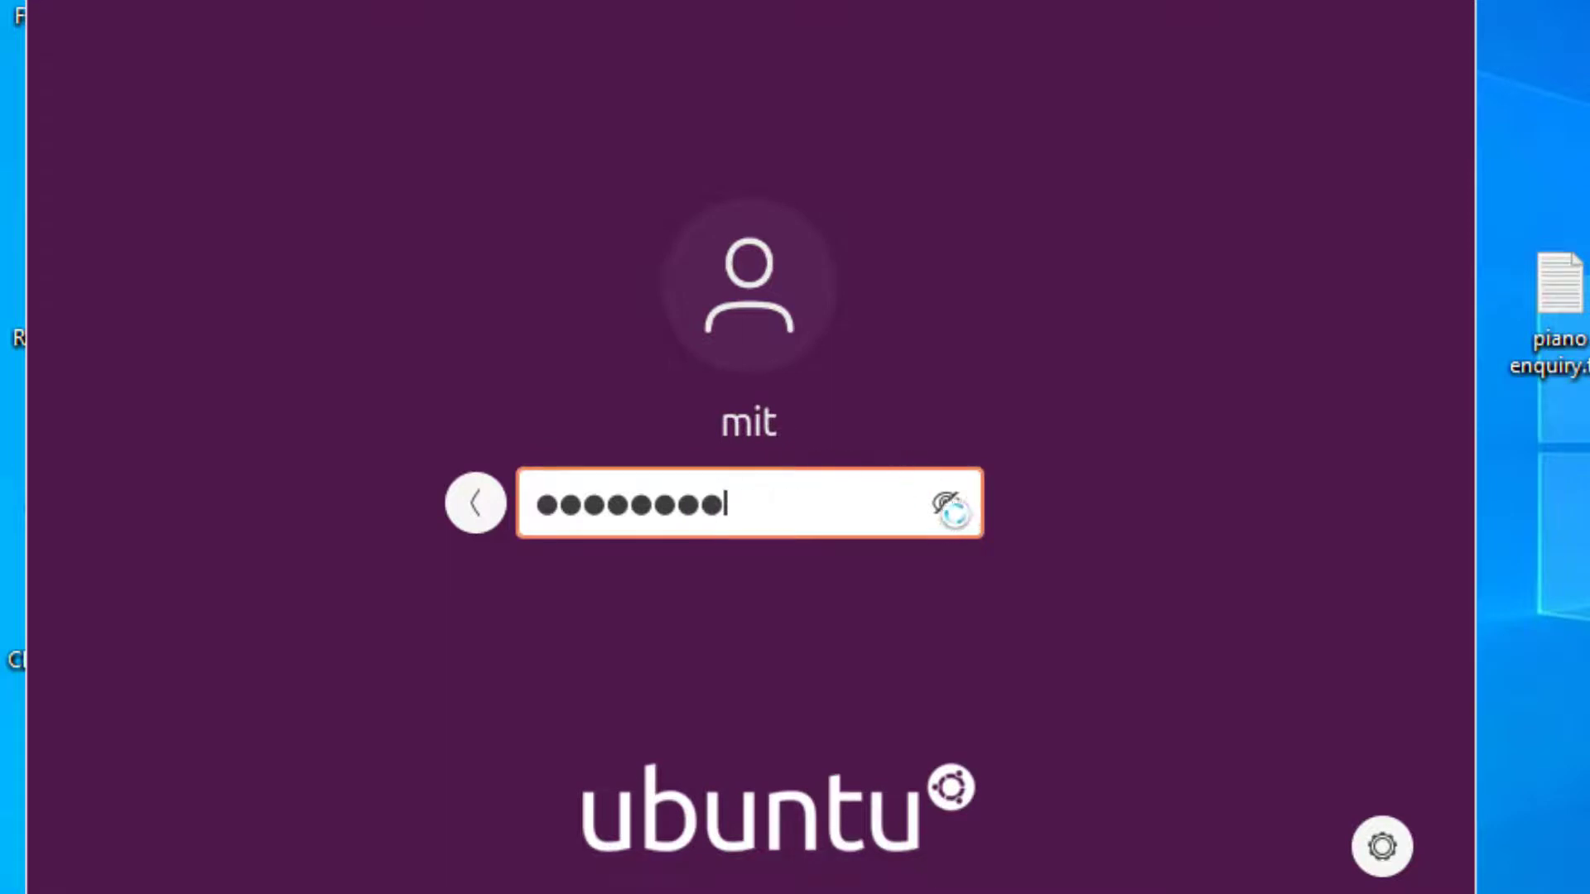
{"action": "left_click", "coordinate": [946, 502]}
{"action": "left_click", "coordinate": [949, 507]}
{"action": "key", "text": "Return"}
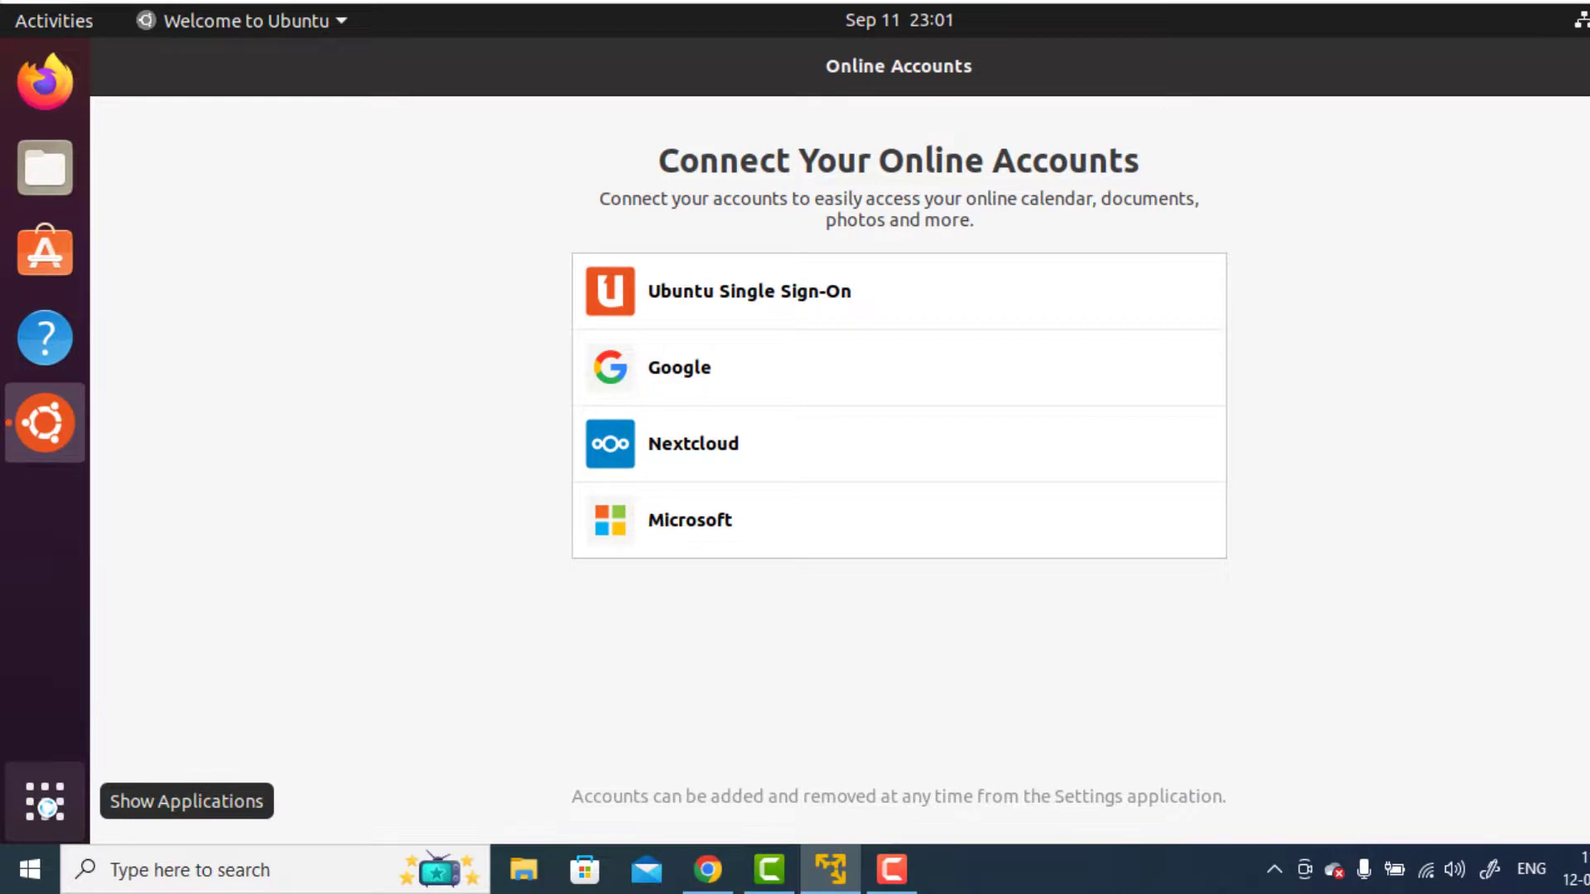
Step: Search Ubuntu's applications for termin and open Terminal
{"action": "left_click", "coordinate": [45, 806]}
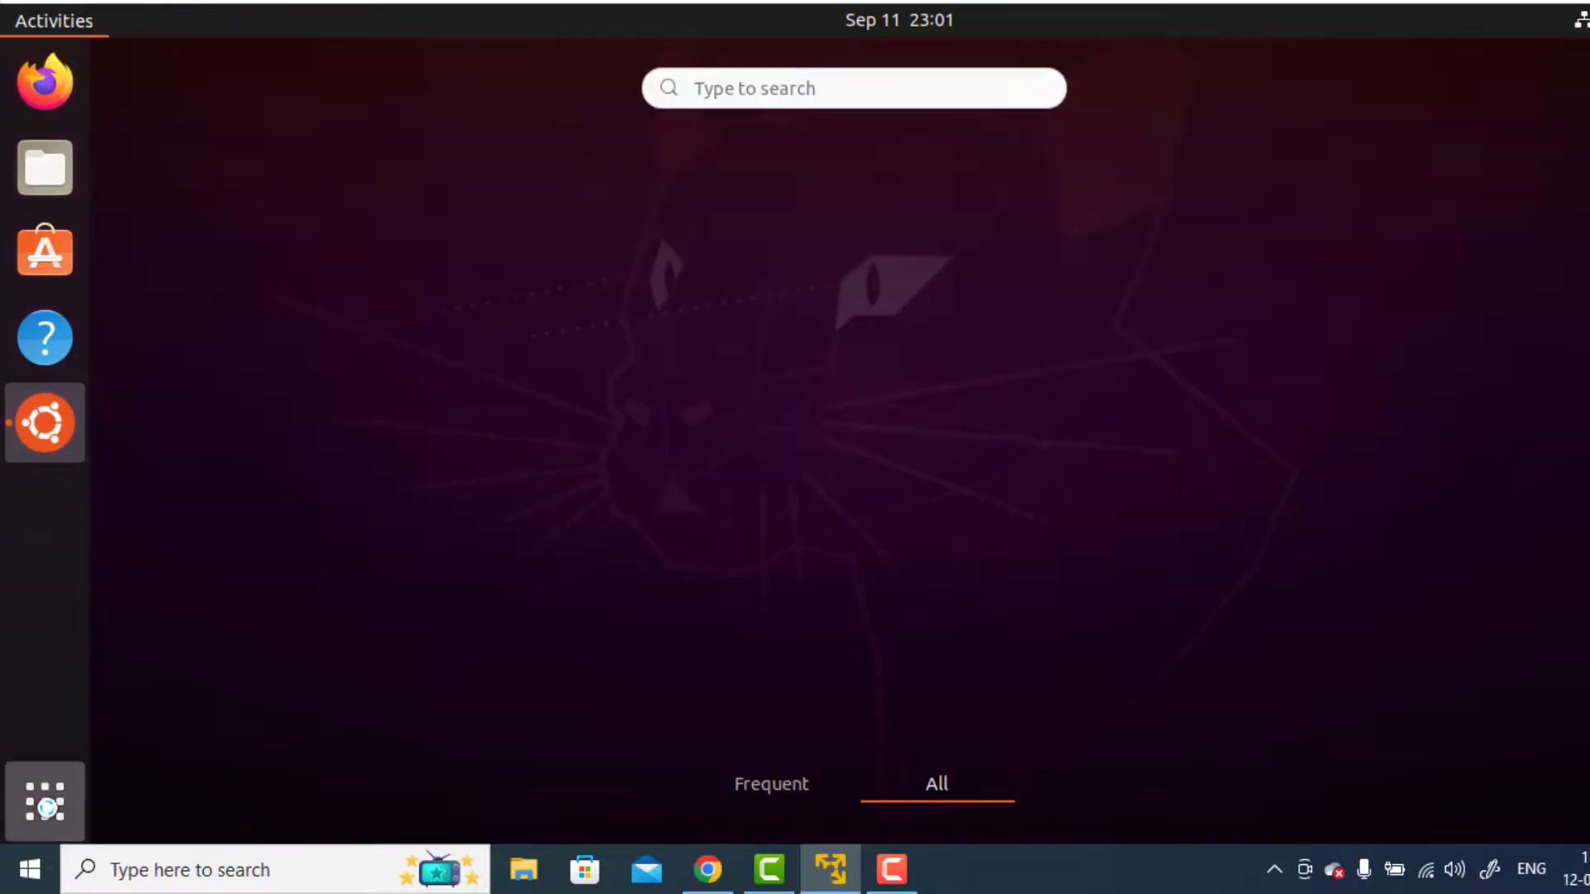
{"action": "left_click", "coordinate": [770, 86]}
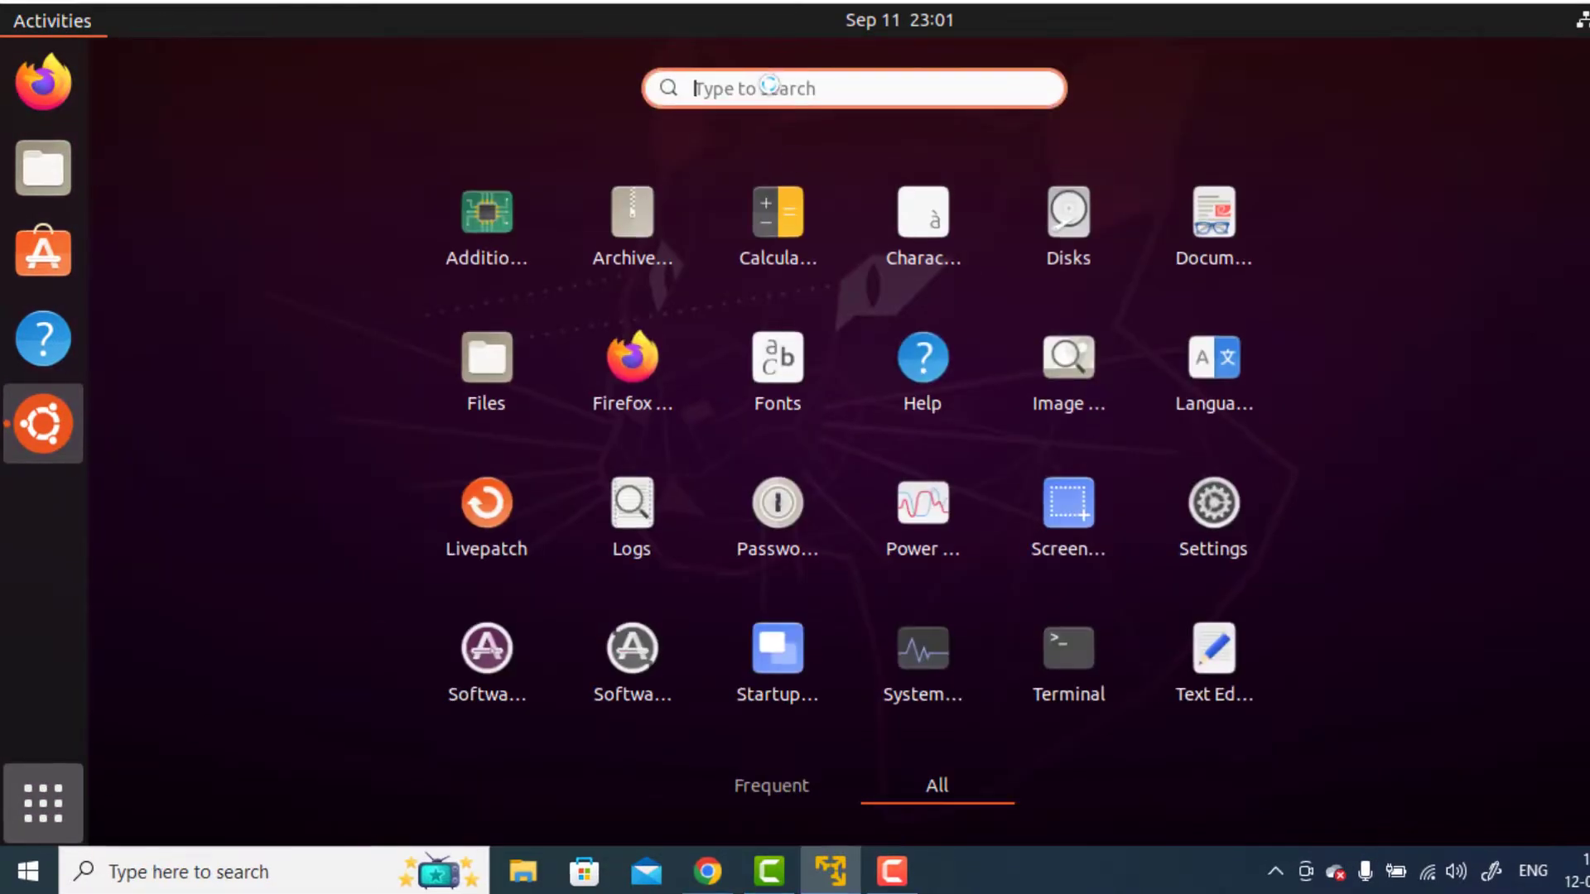
{"action": "type", "text": "termin"}
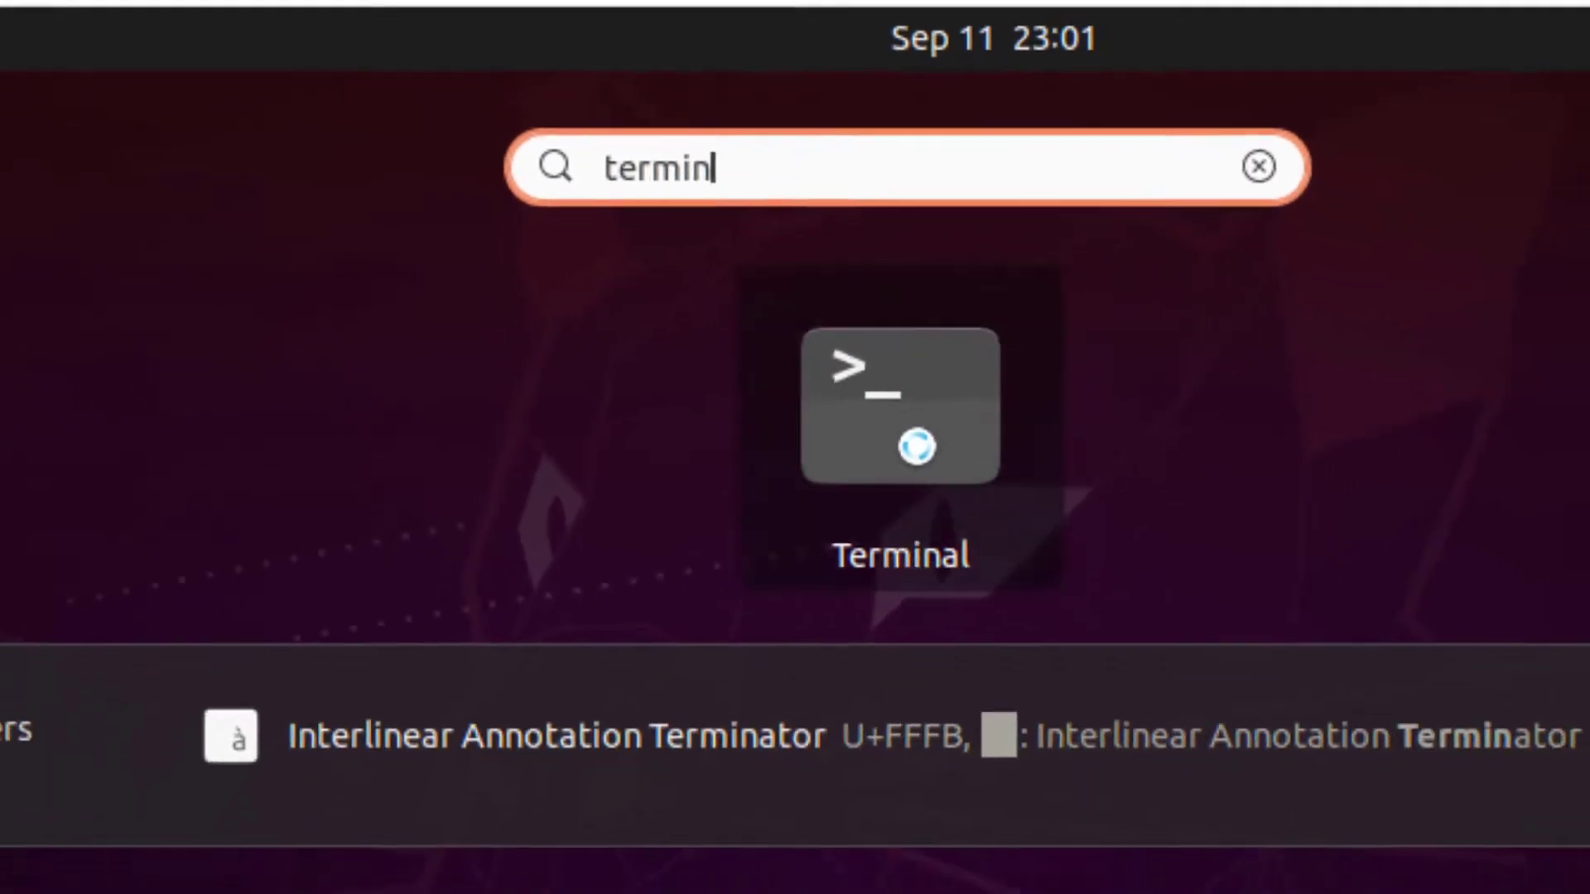
{"action": "left_click", "coordinate": [925, 477]}
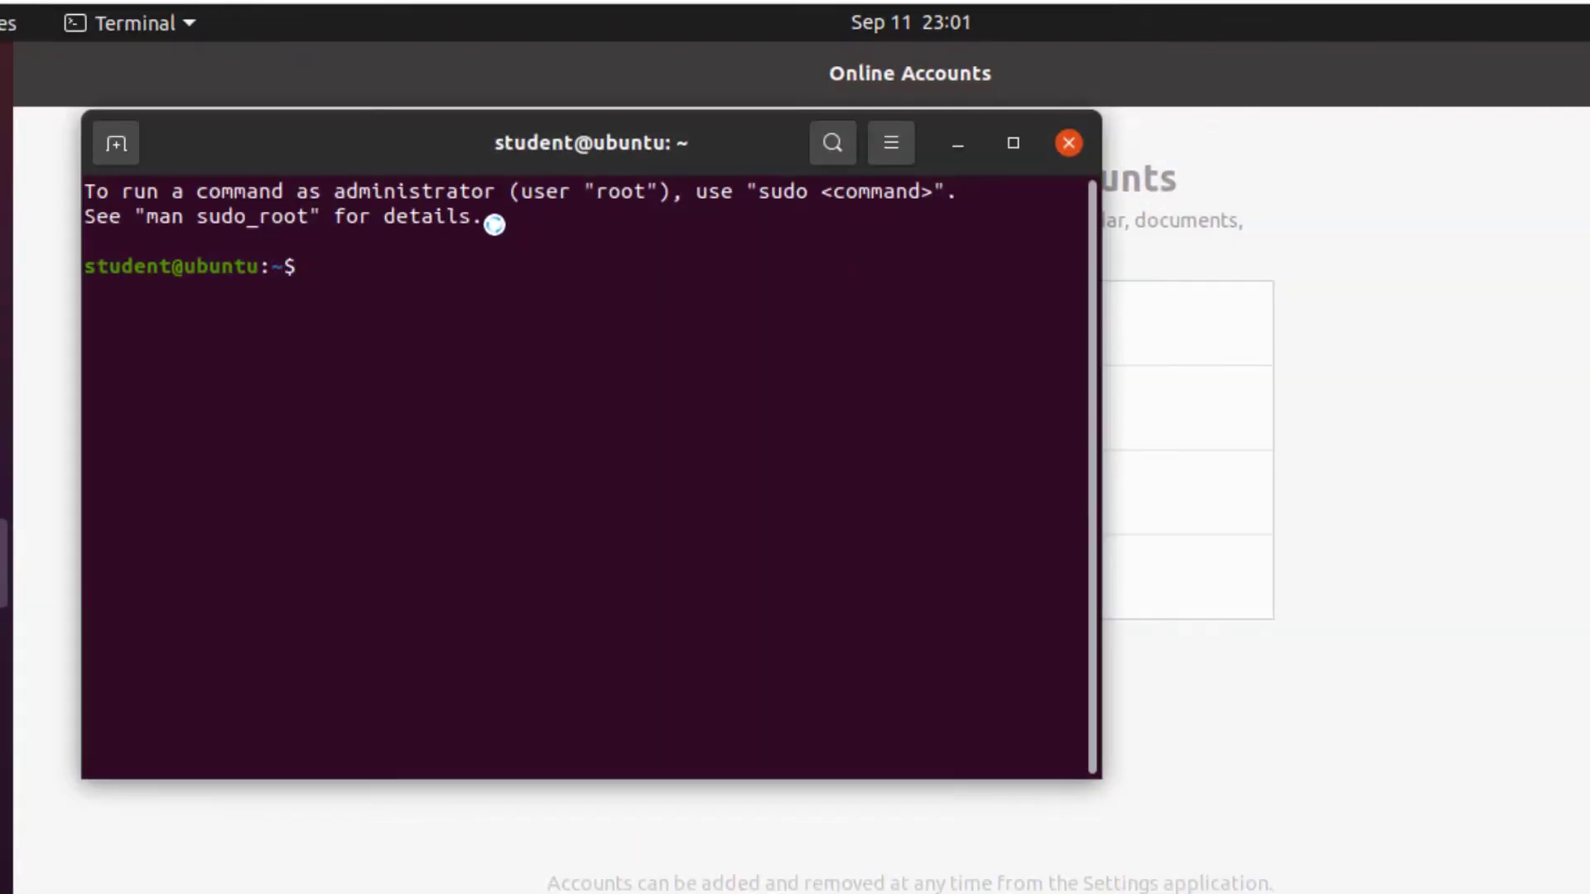